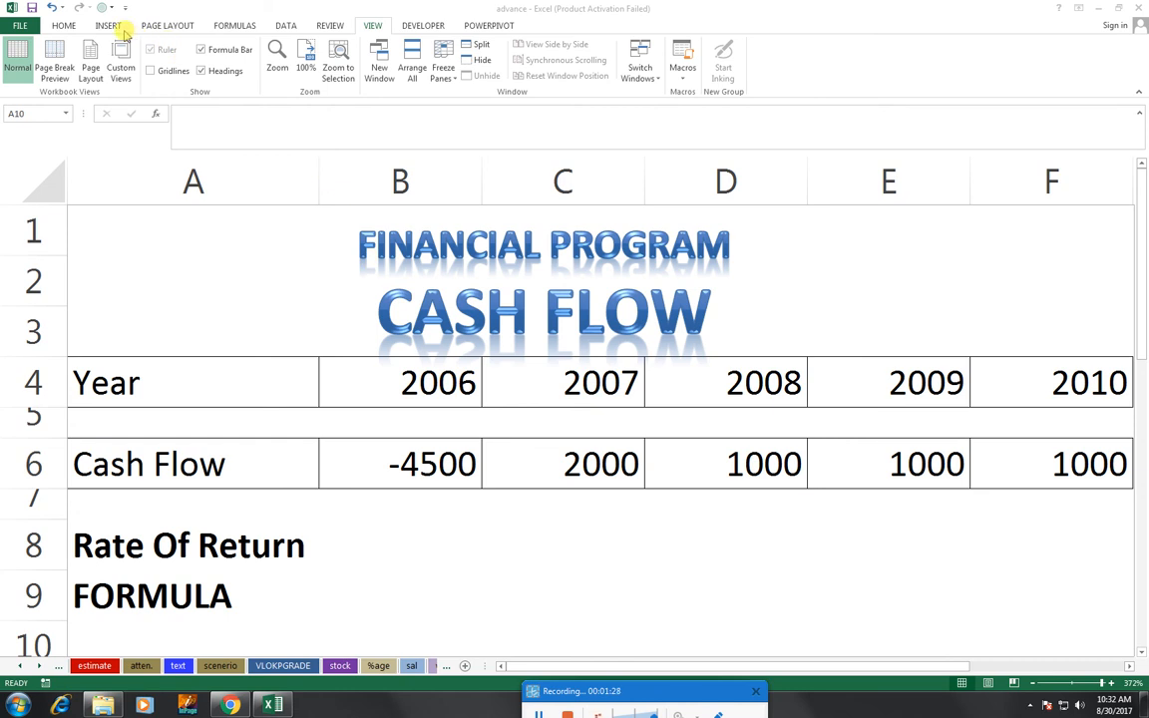
- Insert a blue reflected WordArt on the sheet and replace its placeholder text with "cash flow"
{"action": "left_click", "coordinate": [759, 70]}
{"action": "left_click", "coordinate": [106, 25]}
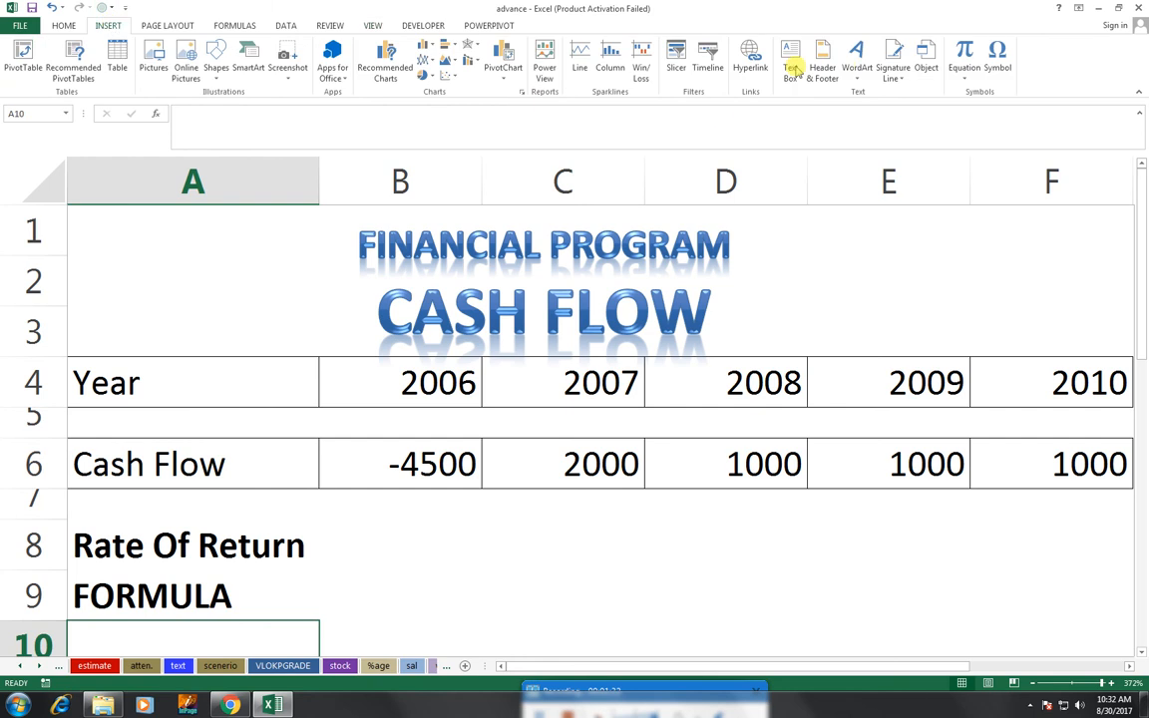
{"action": "left_click", "coordinate": [859, 87]}
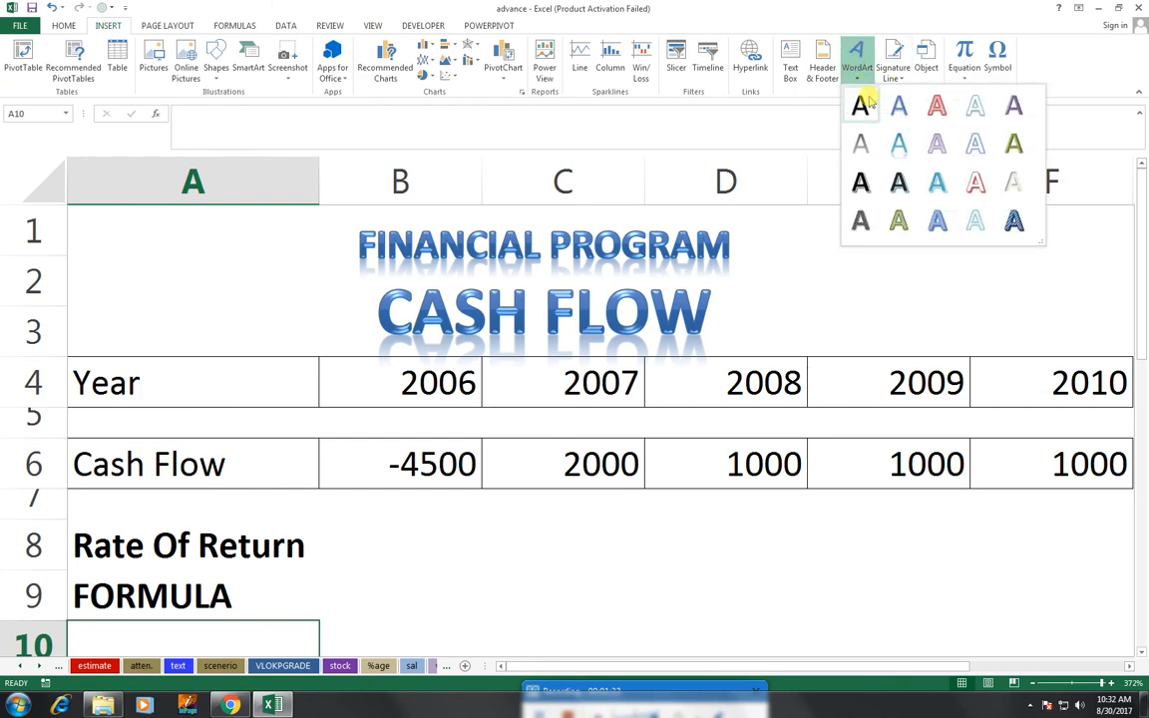
{"action": "left_click", "coordinate": [920, 150]}
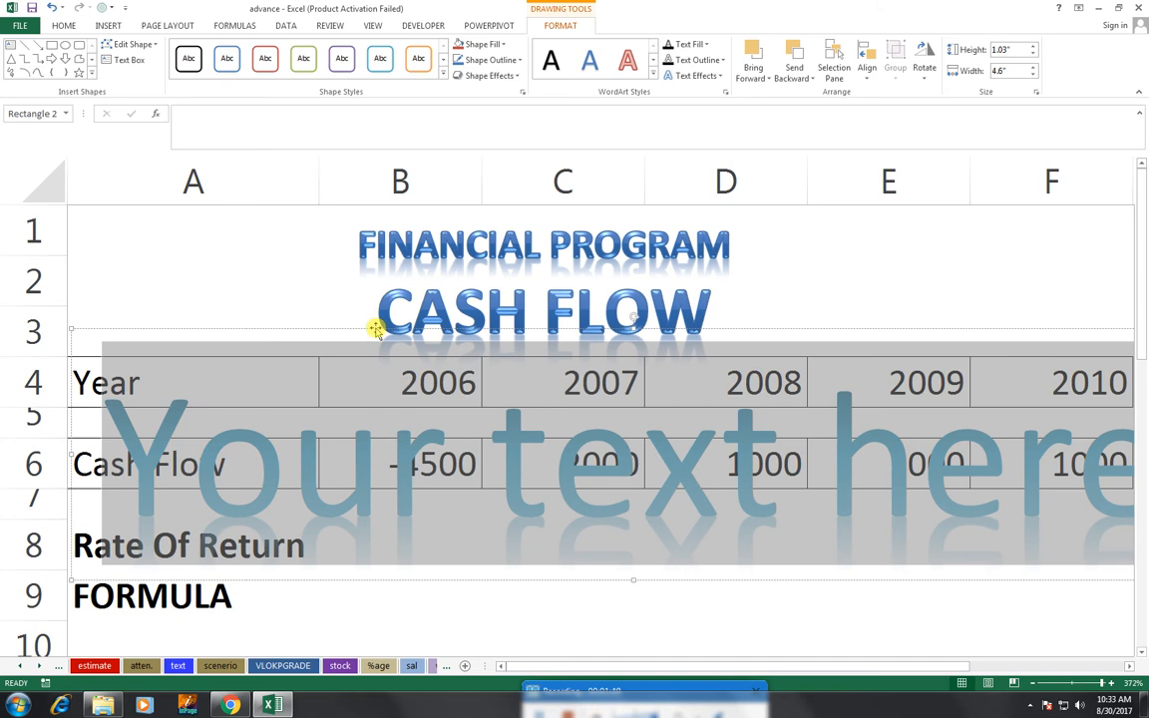
{"action": "key", "text": "Delete"}
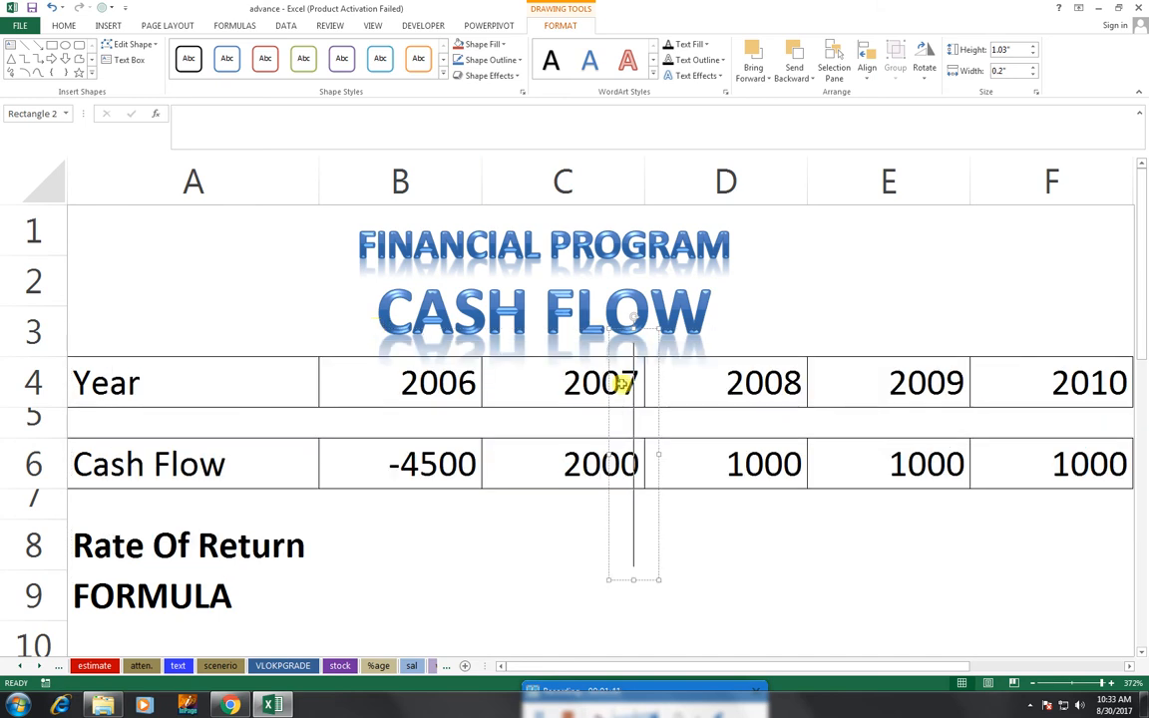
{"action": "type", "text": "ca"}
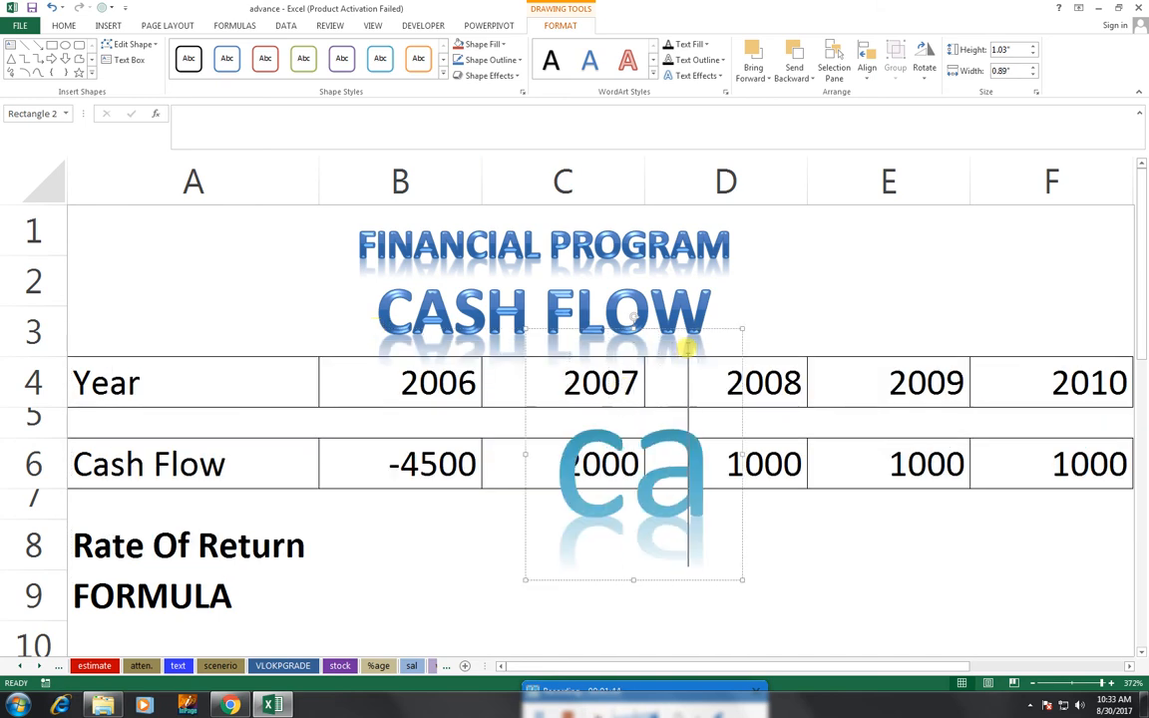
{"action": "type", "text": "sh fl"}
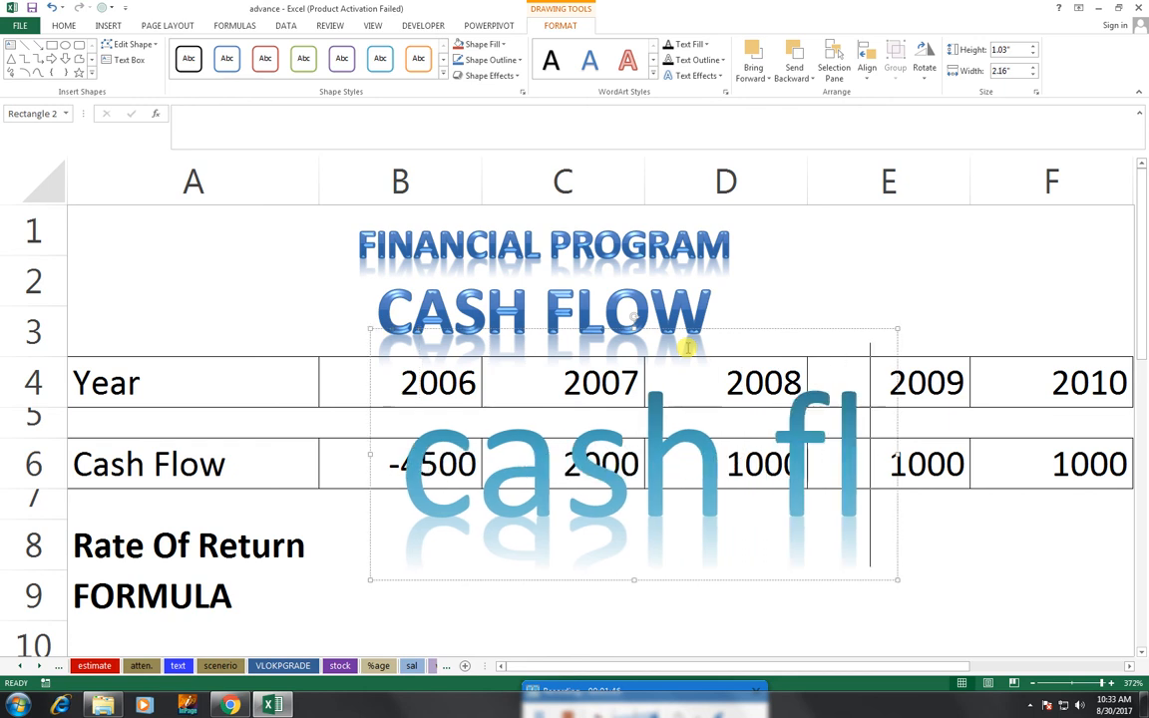
{"action": "type", "text": "ow"}
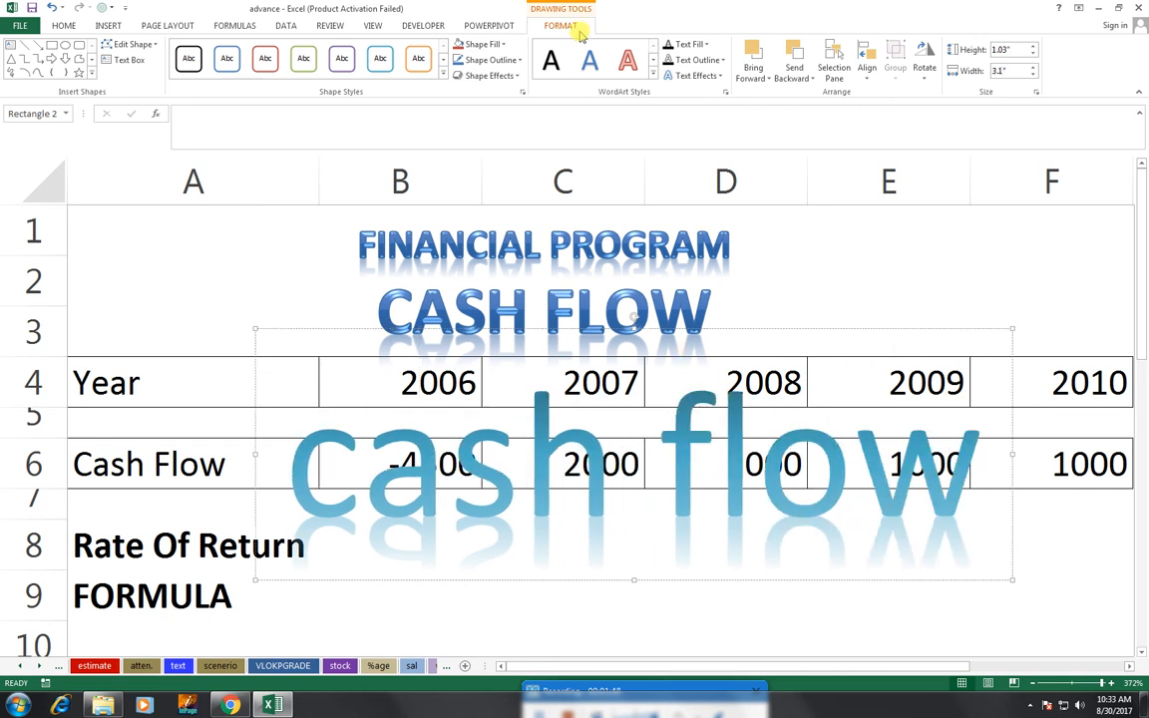
- Look through the text fill options for the new "cash flow" WordArt, and delete that WordArt
{"action": "left_click", "coordinate": [695, 44]}
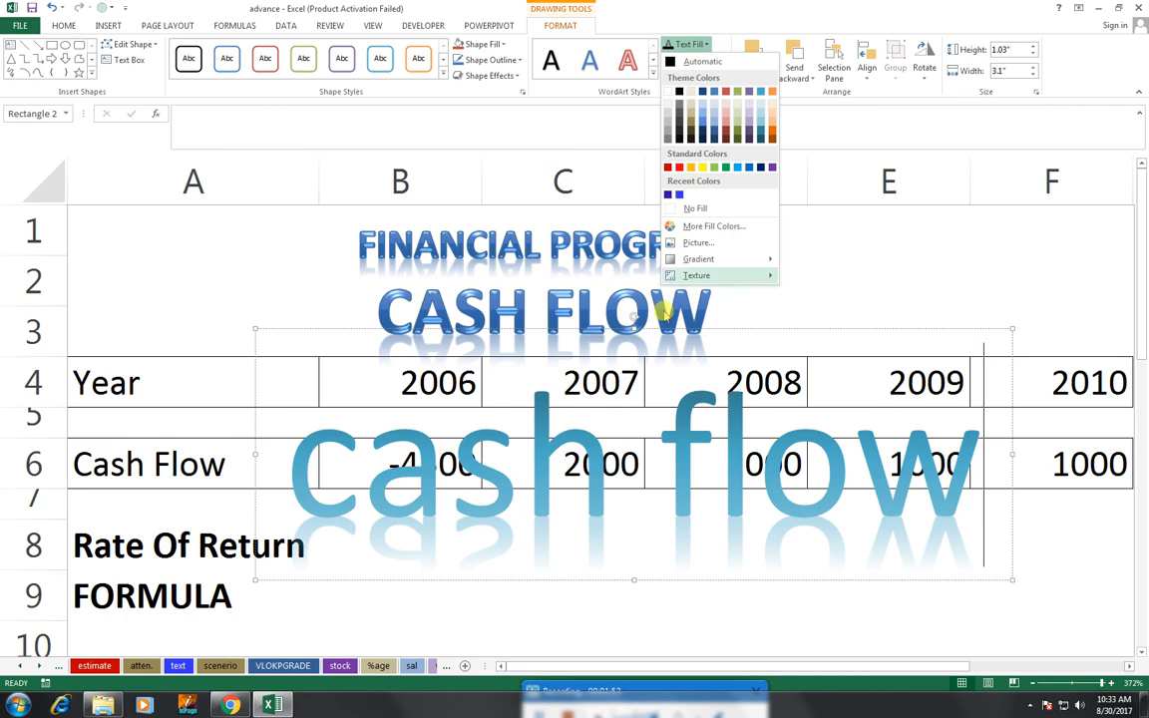
{"action": "left_click", "coordinate": [386, 330]}
{"action": "left_click", "coordinate": [385, 330]}
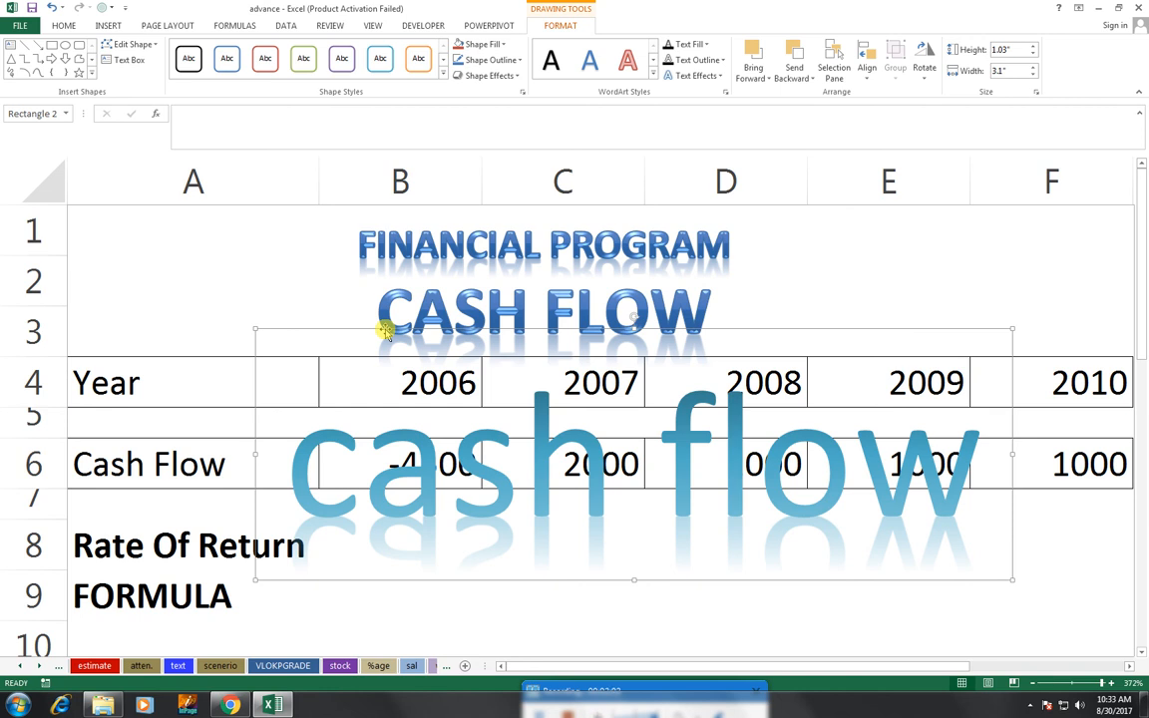
{"action": "key", "text": "Delete"}
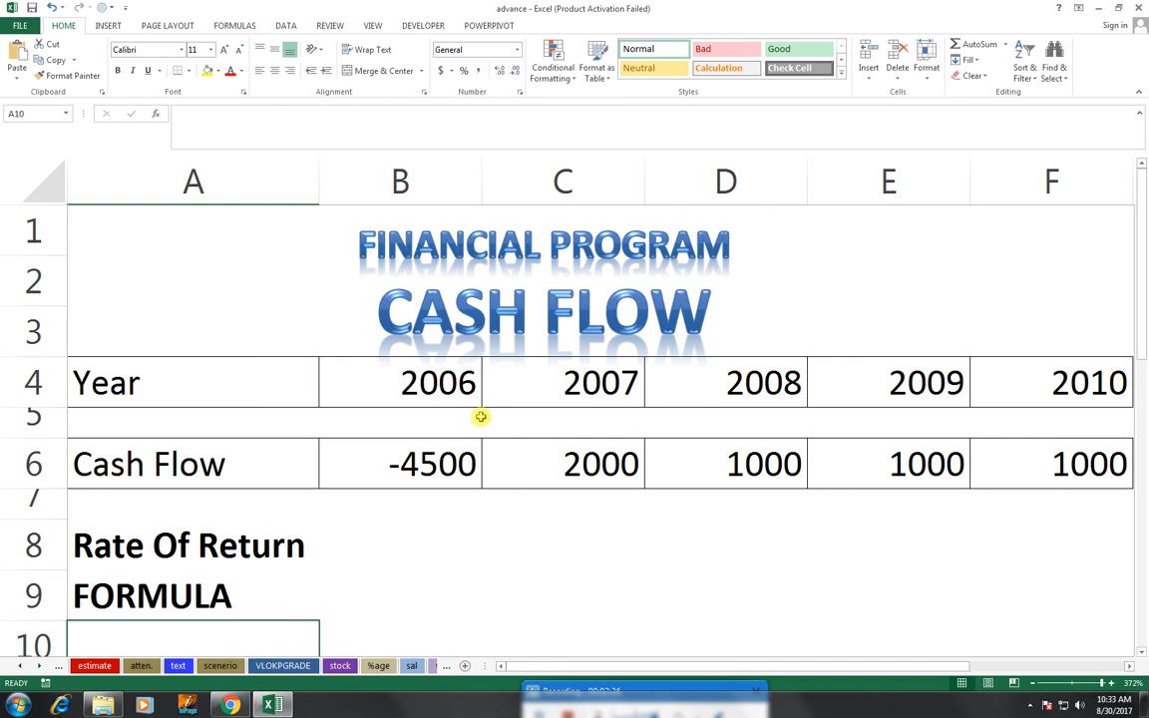
{"action": "left_click", "coordinate": [436, 383]}
{"action": "left_click_drag", "start_coordinate": [571, 370], "coordinate": [916, 387]}
{"action": "key", "text": "ctrl+z"}
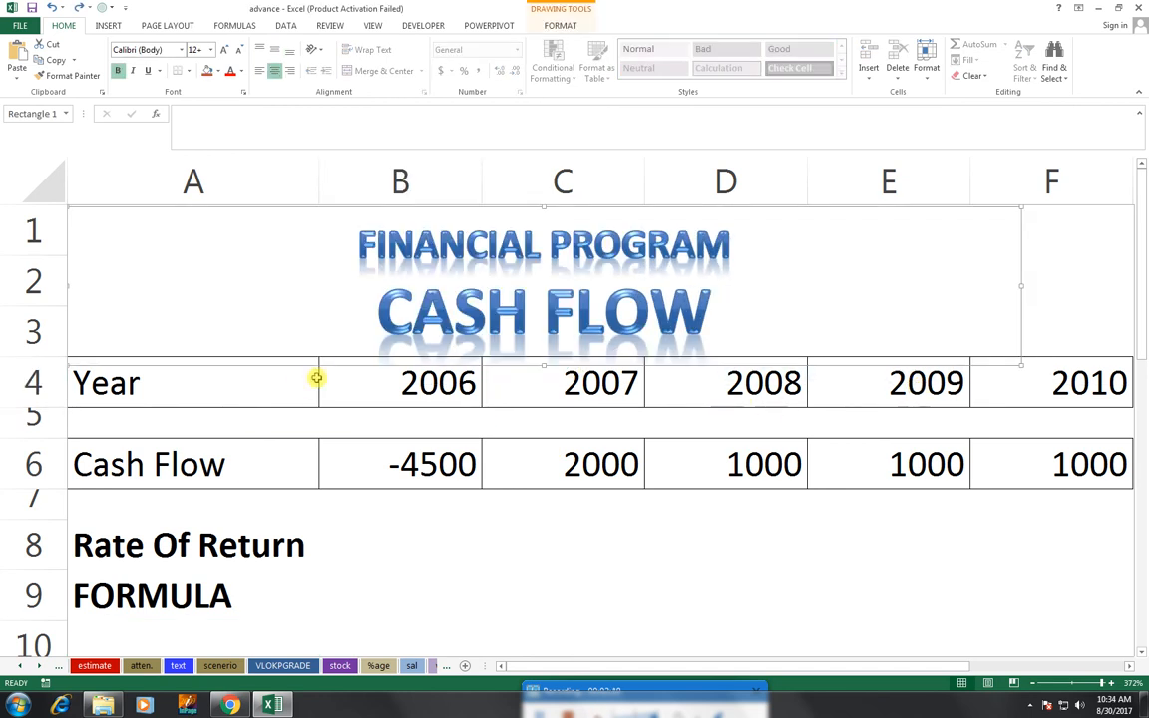
- Clear the years in cells C4 to F4, keeping the starting year 2006 in B4
{"action": "left_click", "coordinate": [393, 391]}
{"action": "key", "text": "Right"}
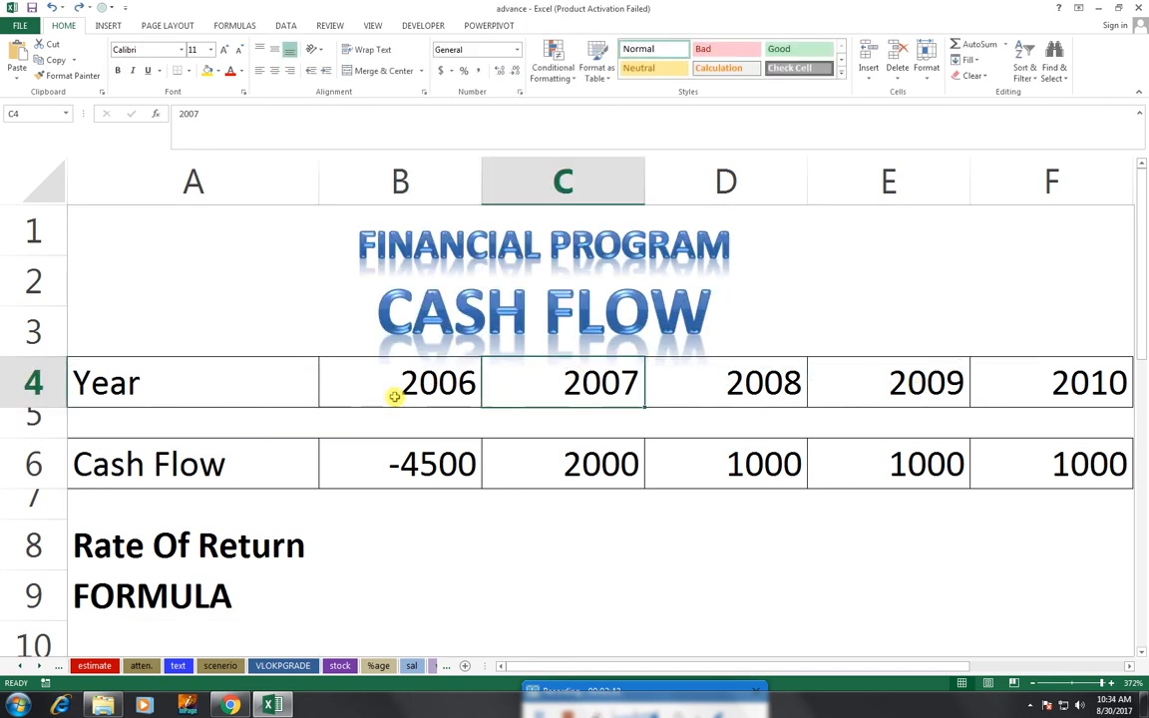
{"action": "key", "text": "shift+Right"}
{"action": "key", "text": "shift+Right"}
{"action": "key", "text": "shift+Right"}
{"action": "key", "text": "Delete"}
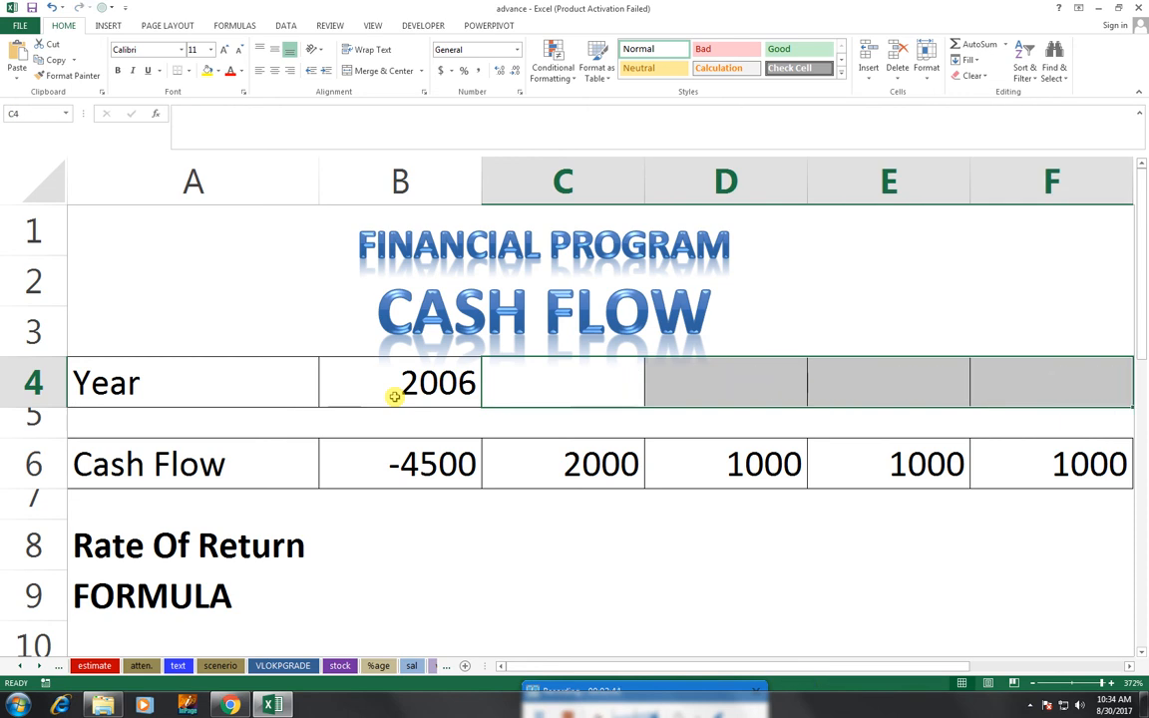
{"action": "left_click", "coordinate": [467, 394]}
{"action": "mouse_move", "coordinate": [482, 406]}
{"action": "left_mouse_down"}
{"action": "mouse_move", "coordinate": [1109, 406]}
{"action": "mouse_move", "coordinate": [803, 390]}
{"action": "mouse_move", "coordinate": [485, 398]}
{"action": "left_mouse_up"}
{"action": "key", "text": "Right"}
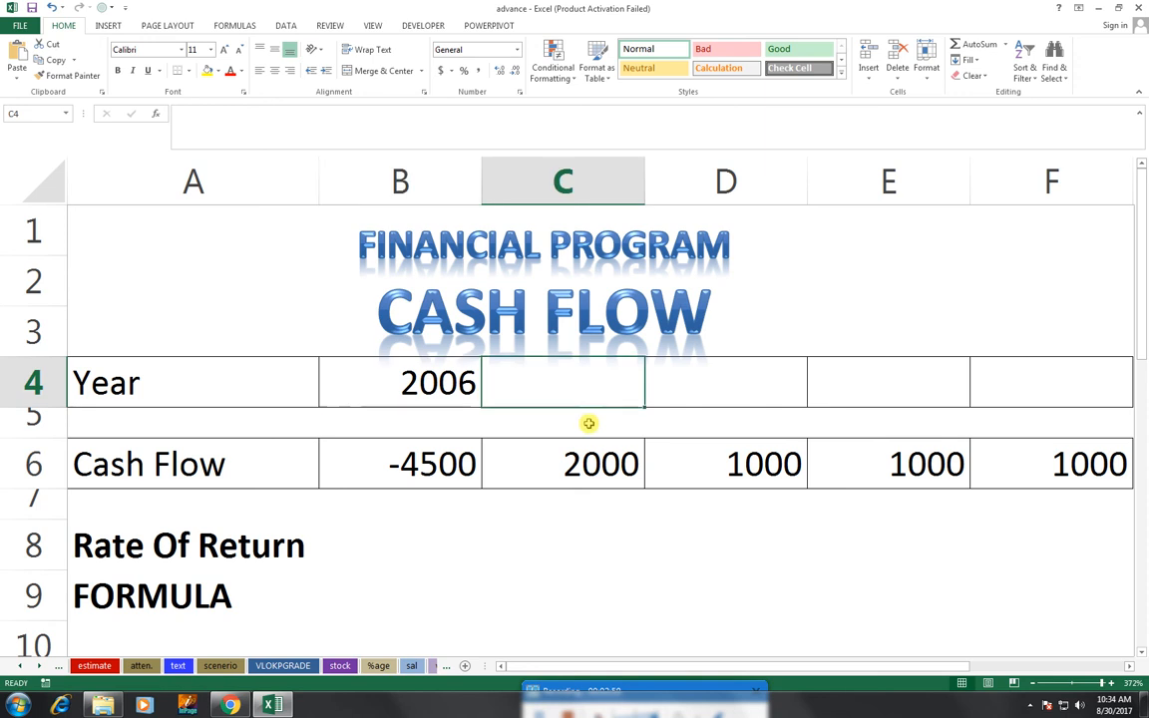
{"action": "type", "text": "="}
{"action": "key", "text": "Left"}
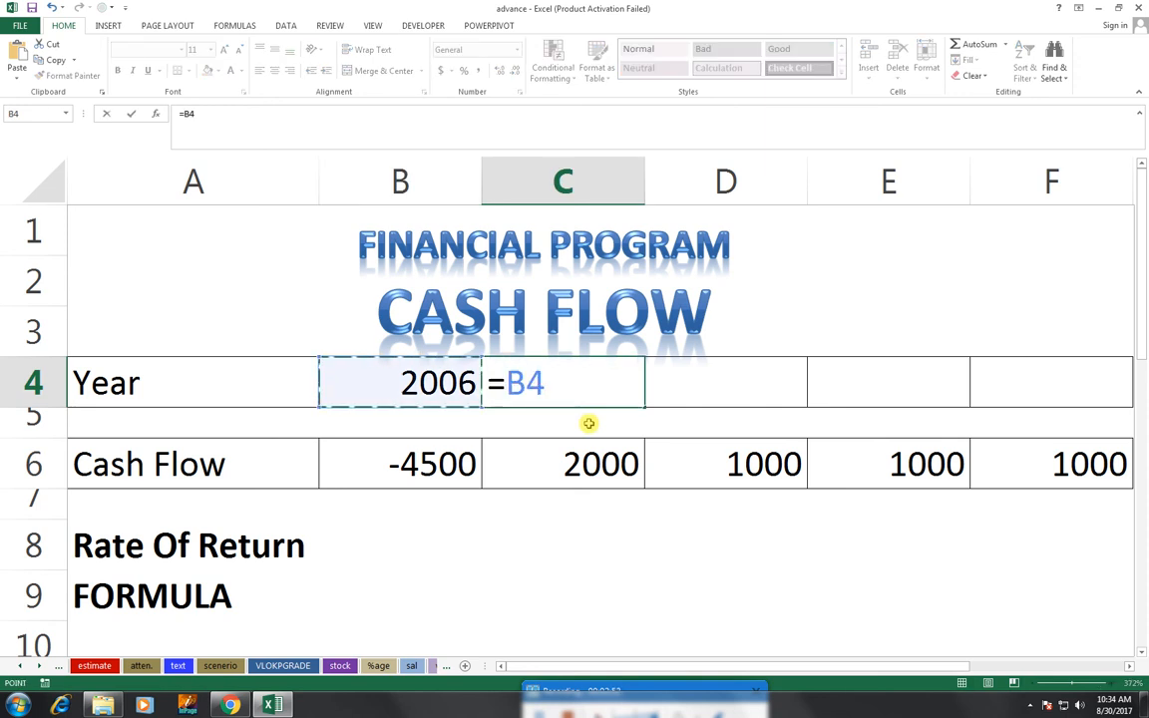
{"action": "key", "text": "BackSpace"}
{"action": "key", "text": "Escape"}
{"action": "key", "text": "Escape"}
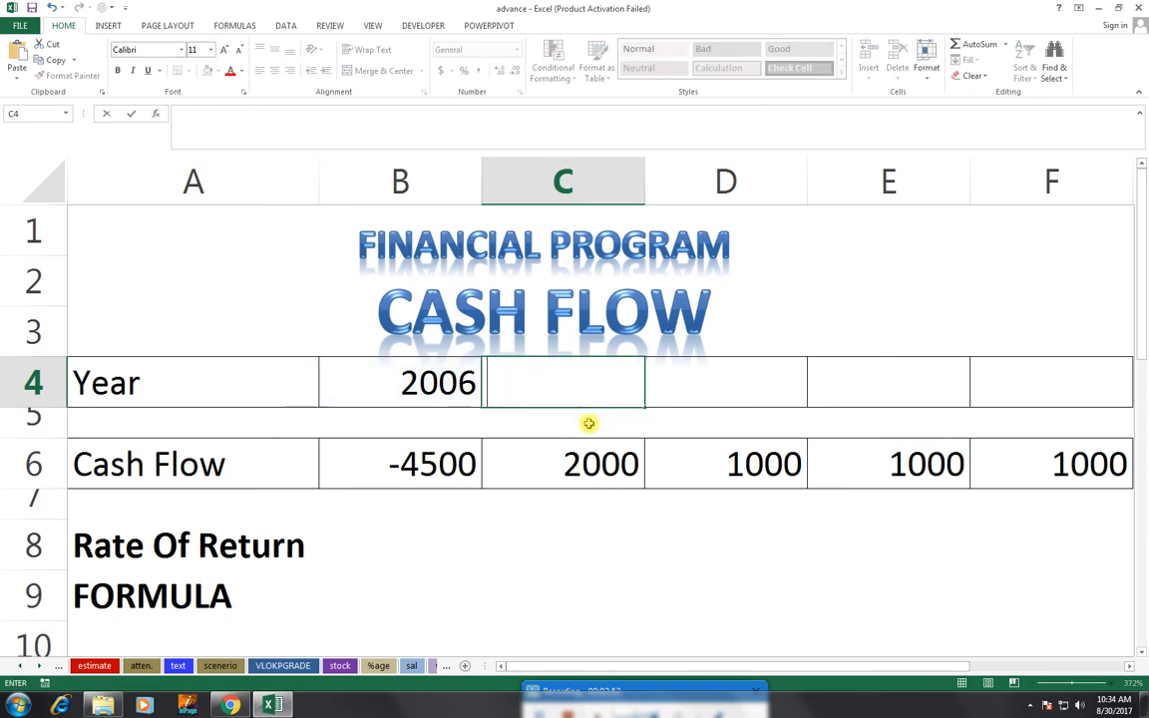
{"action": "key", "text": "Right"}
{"action": "key", "text": "Left"}
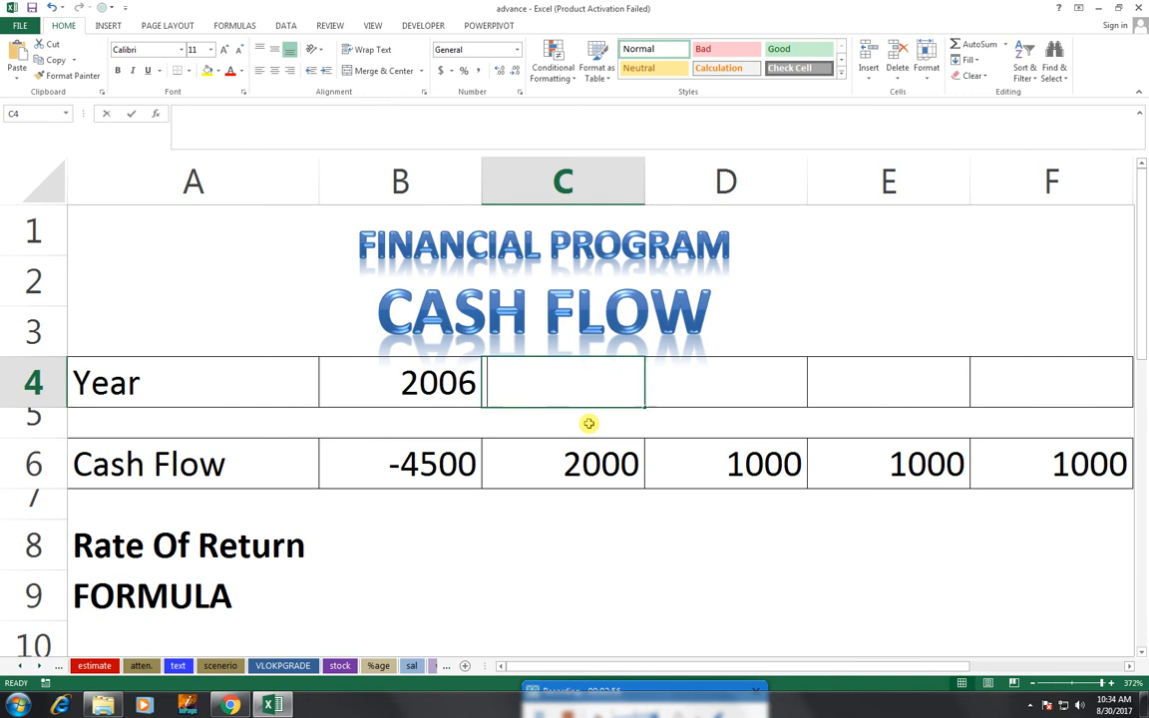
- Enter the years 2007, 2008, 2009 and 2010 in cells C4 to F4
{"action": "type", "text": "2007"}
{"action": "key", "text": "Right"}
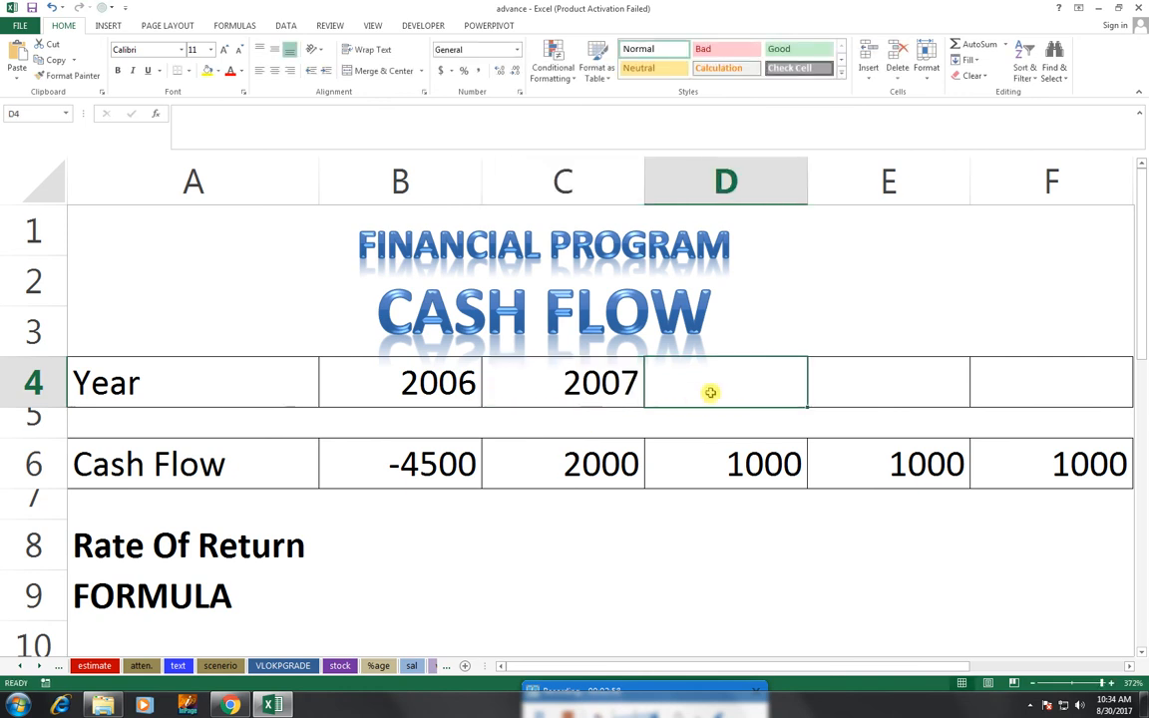
{"action": "type", "text": "2008"}
{"action": "key", "text": "Right"}
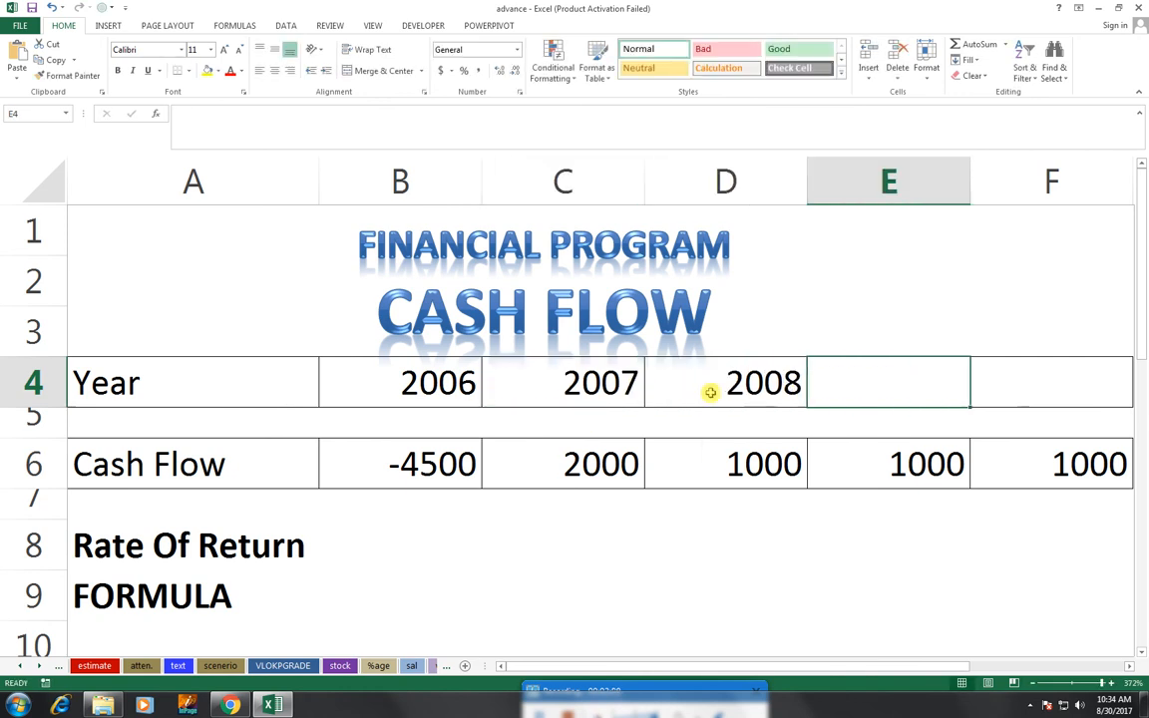
{"action": "type", "text": "2009"}
{"action": "key", "text": "Right"}
{"action": "type", "text": "2010"}
{"action": "key", "text": "Left"}
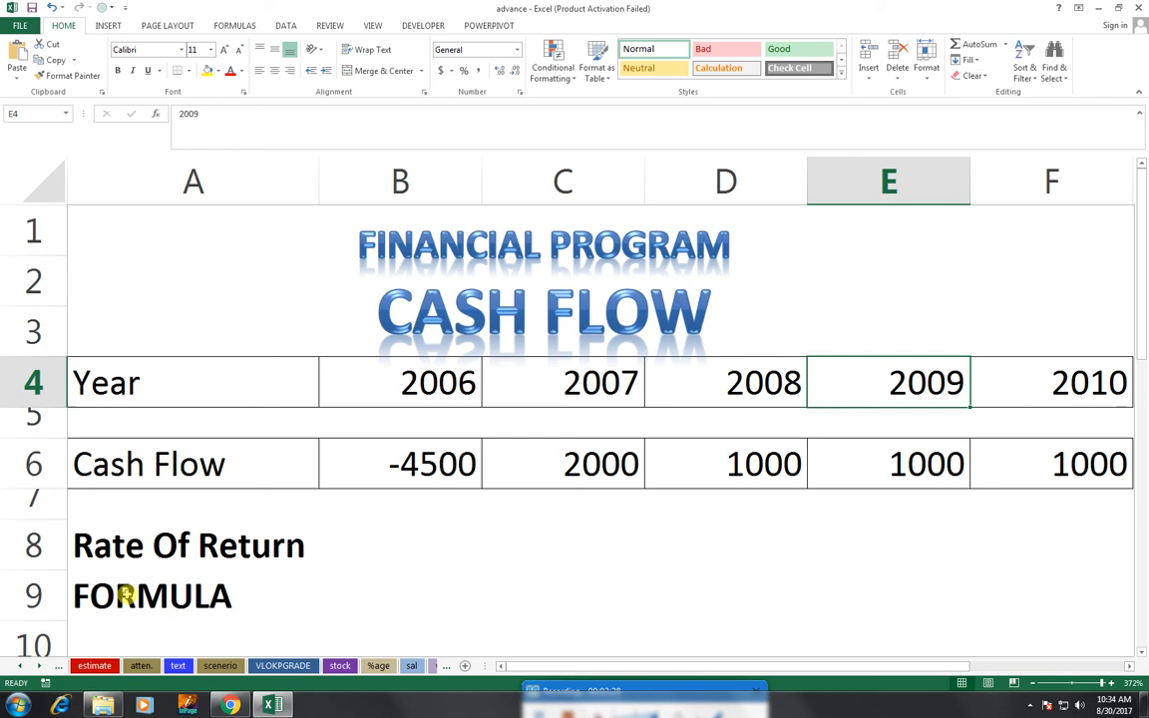
- Calculate the internal rate of return of the cash flows in cell B9 with the formula =IRR(B6:F6)
{"action": "left_click", "coordinate": [299, 596]}
{"action": "left_click", "coordinate": [367, 593]}
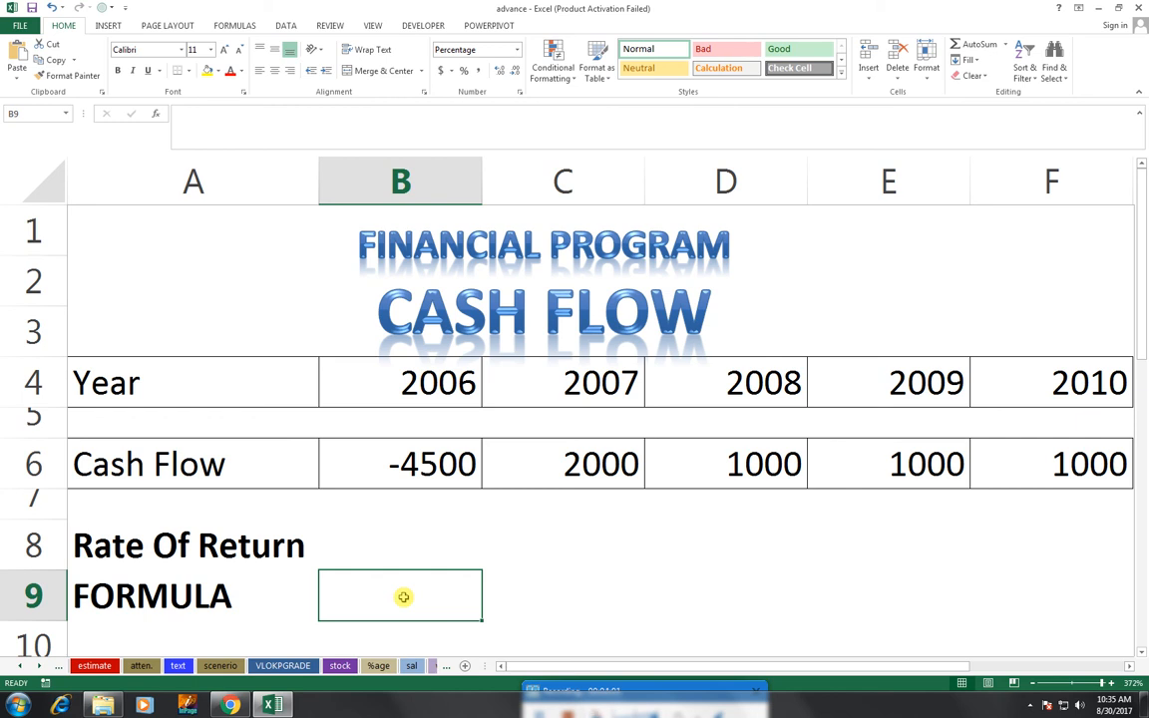
{"action": "type", "text": "="}
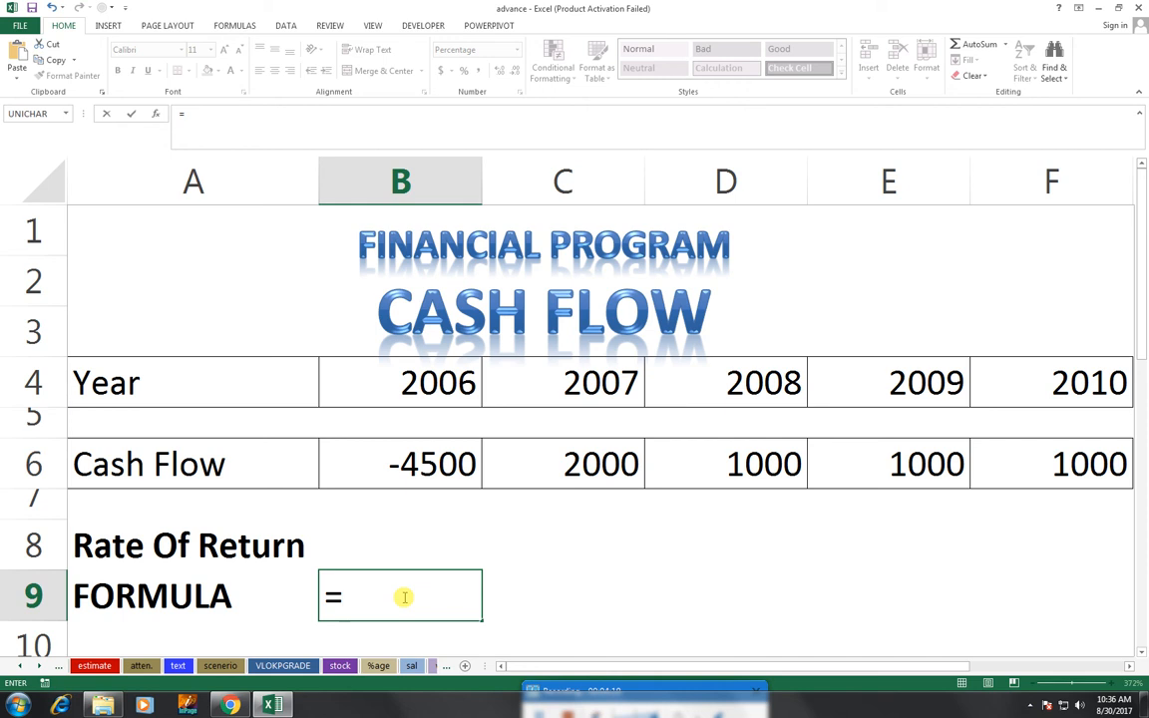
{"action": "type", "text": "i"}
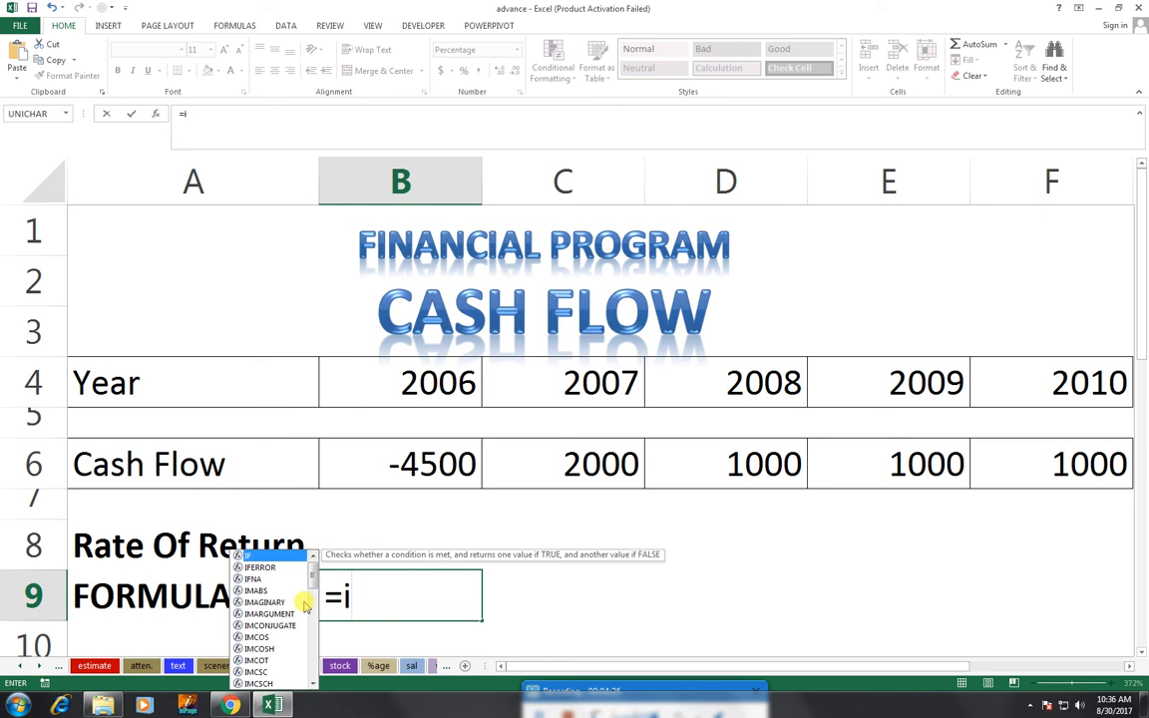
{"action": "mouse_move", "coordinate": [311, 579]}
{"action": "left_mouse_down"}
{"action": "mouse_move", "coordinate": [304, 674]}
{"action": "mouse_move", "coordinate": [317, 570]}
{"action": "left_mouse_up"}
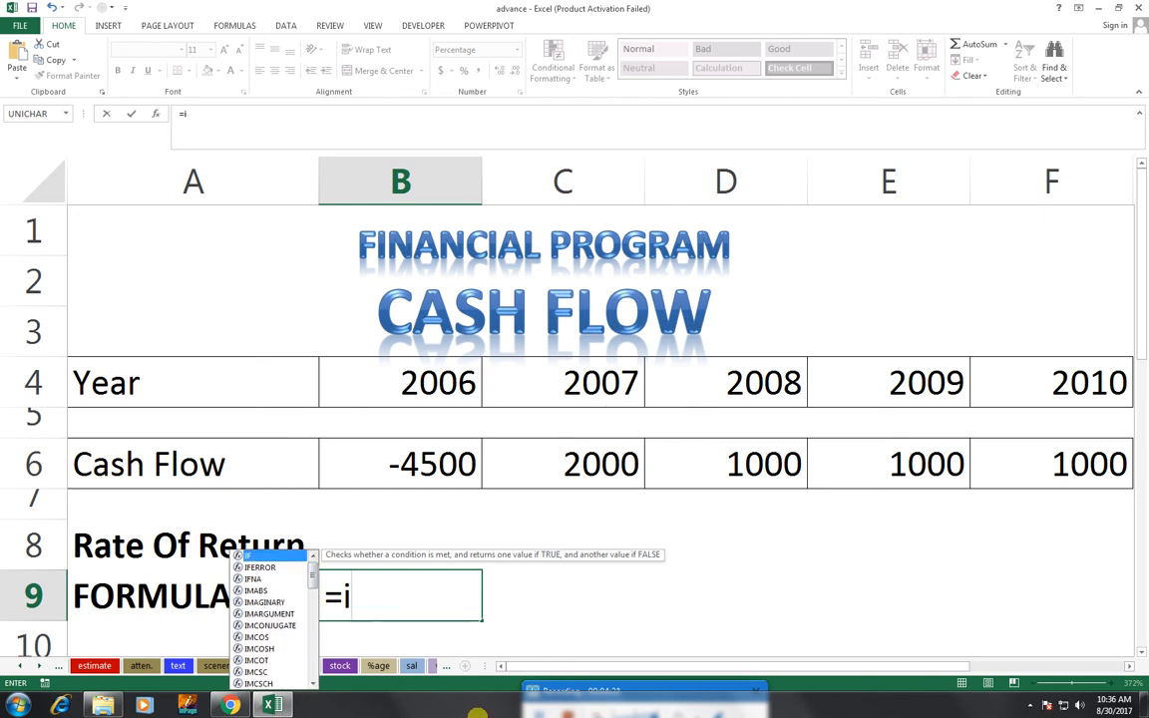
{"action": "type", "text": "r"}
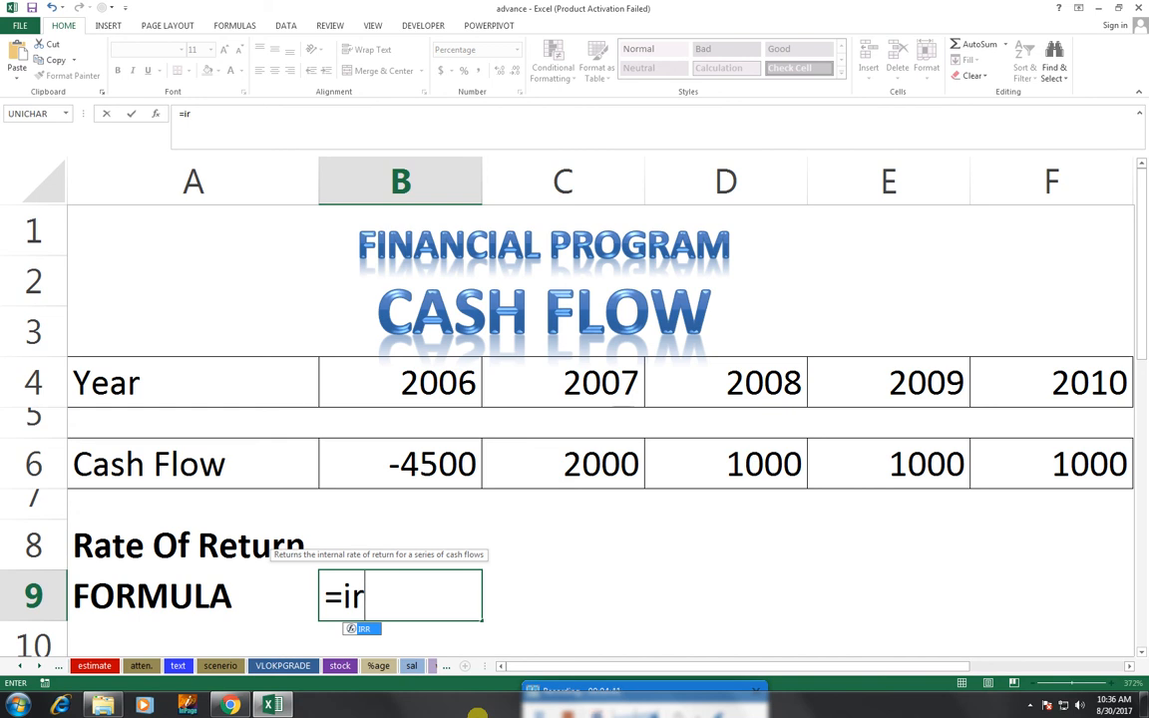
{"action": "key", "text": "Tab"}
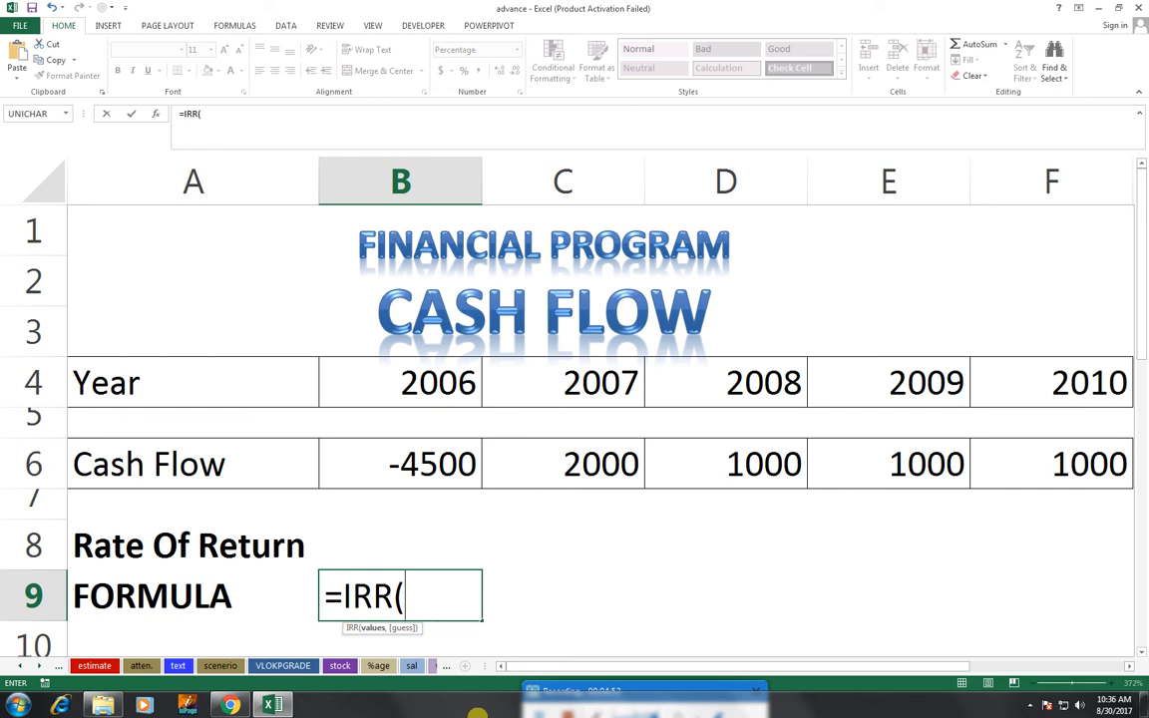
{"action": "key", "text": "BackSpace"}
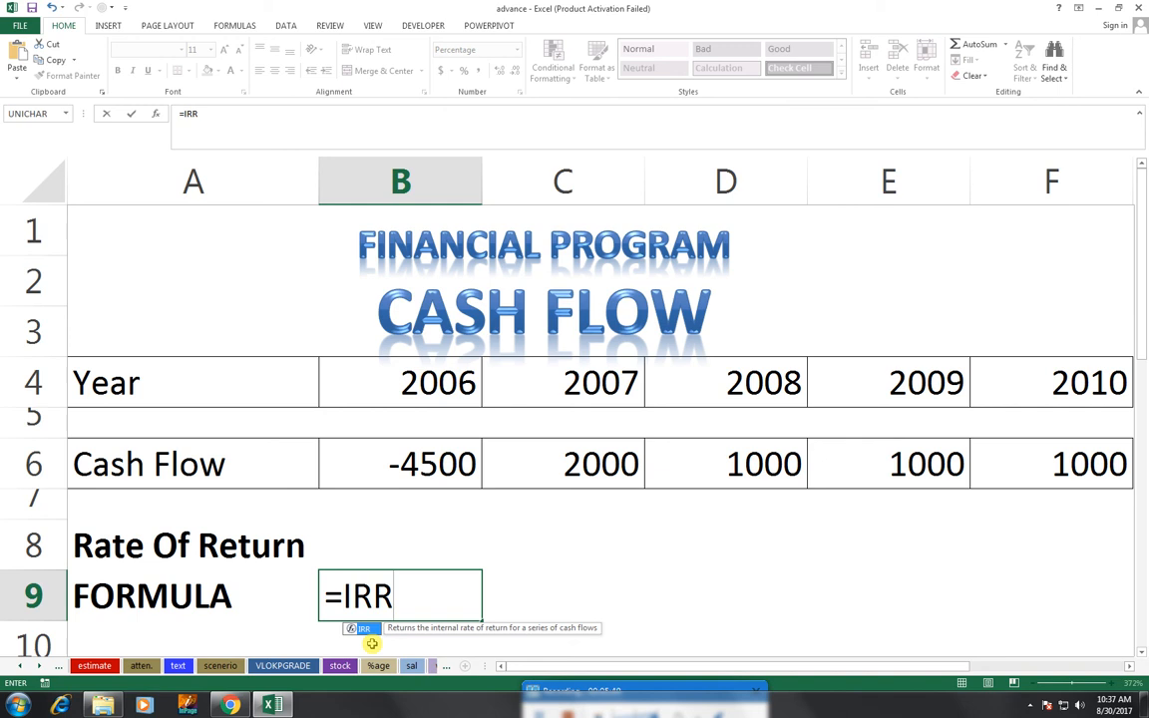
{"action": "type", "text": "("}
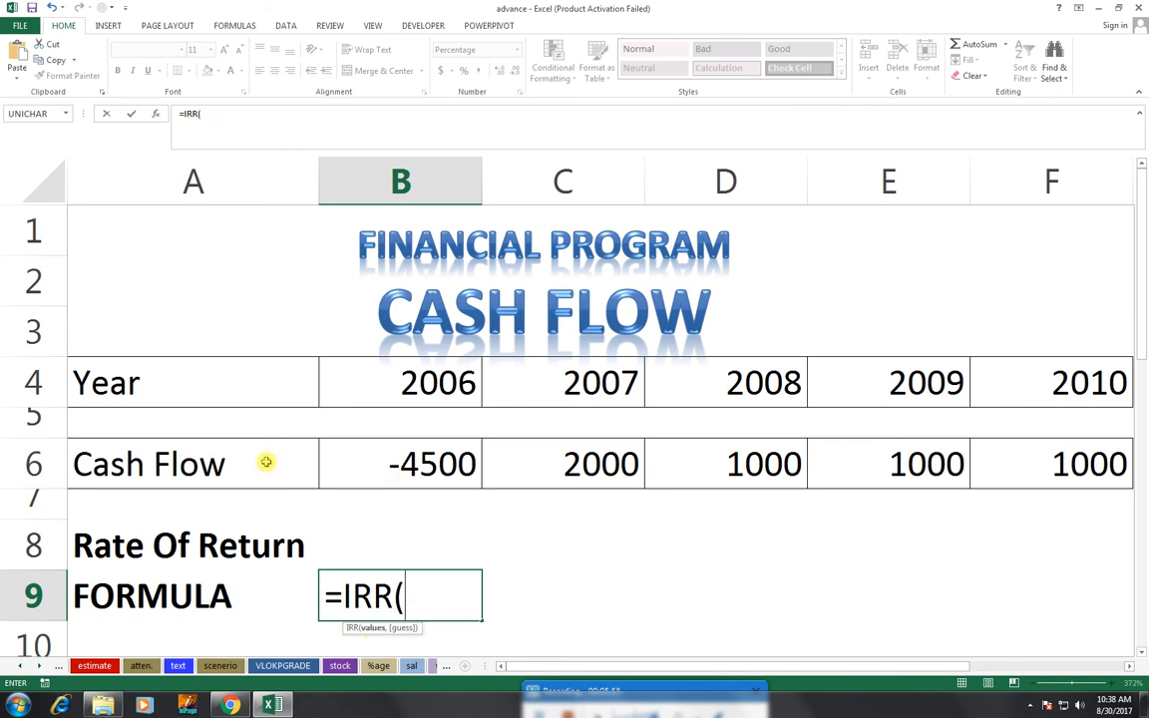
{"action": "left_click", "coordinate": [375, 467]}
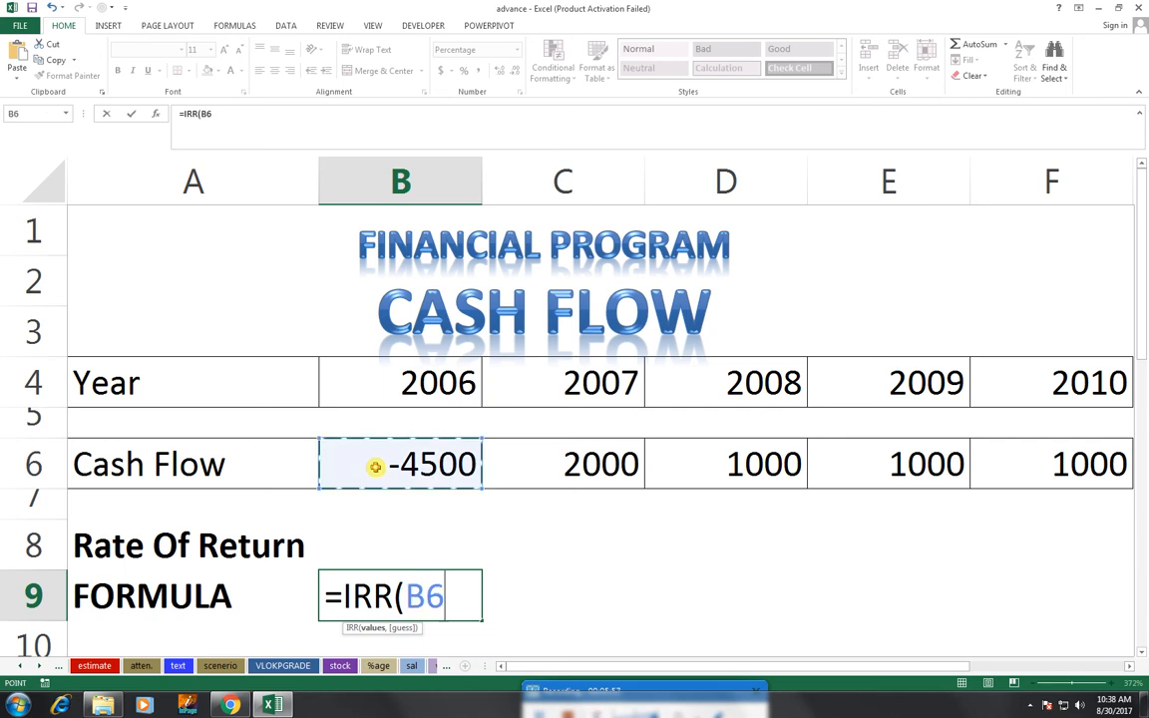
{"action": "left_click_drag", "start_coordinate": [446, 469], "coordinate": [1026, 500]}
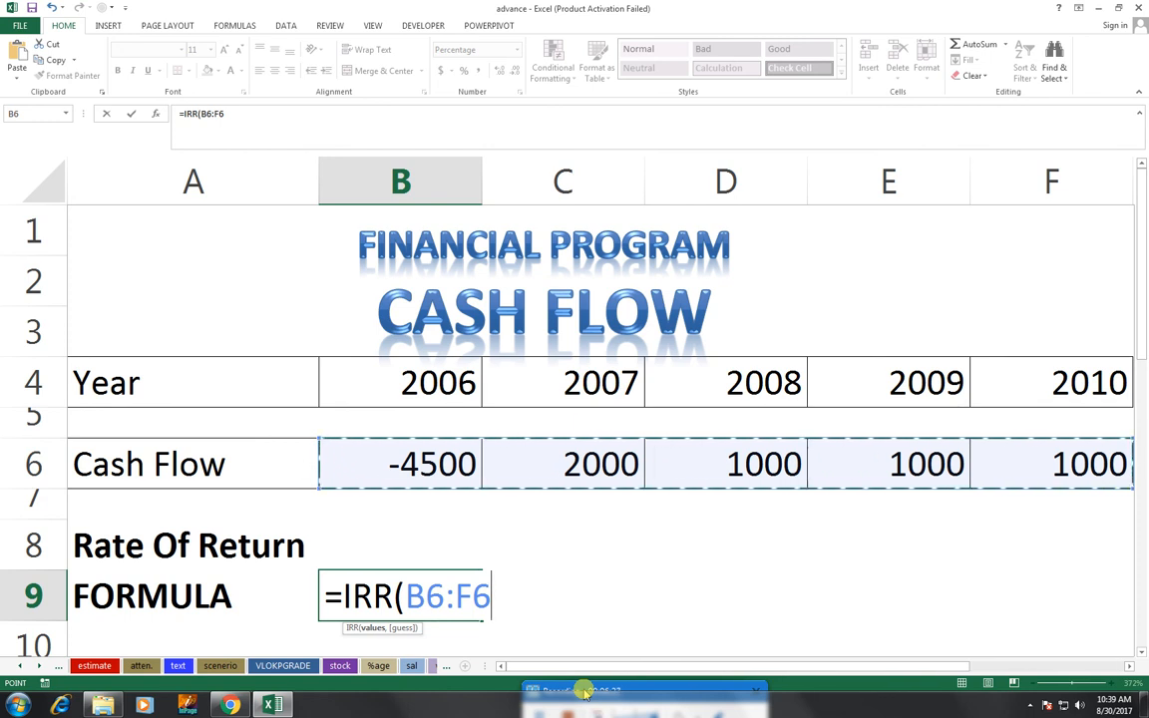
{"action": "type", "text": ")"}
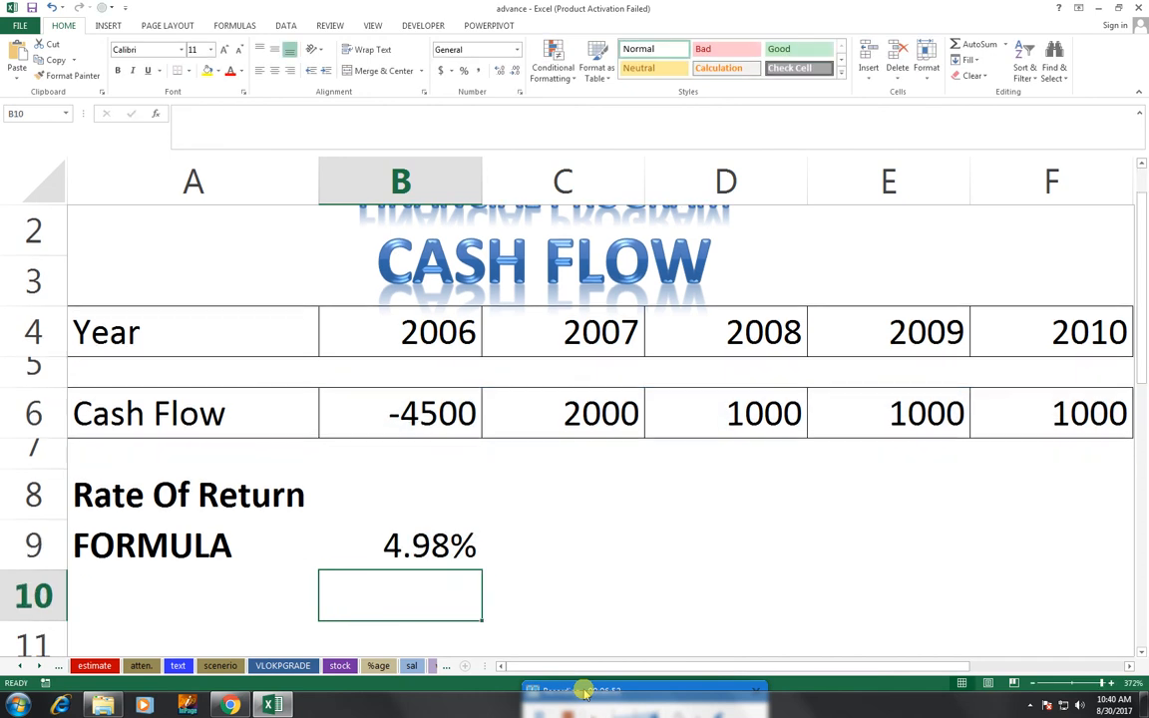
- Switch the number format of the rate of return in B9 to General and back to Percentage
{"action": "key", "text": "Up"}
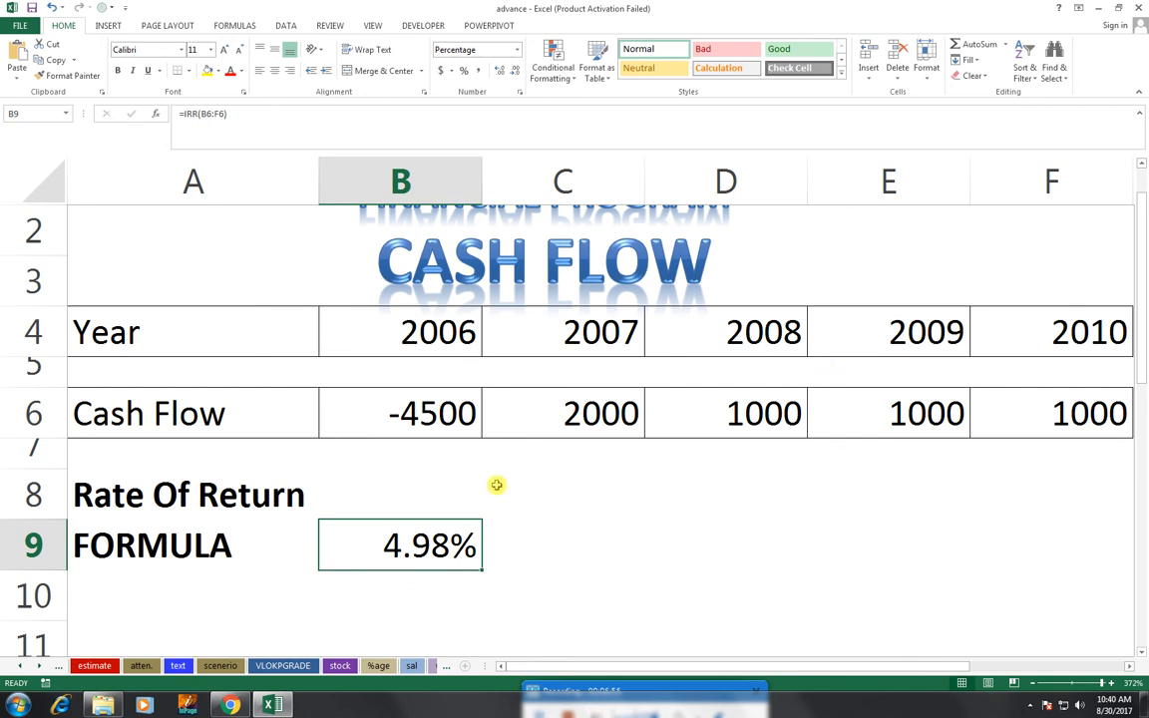
{"action": "left_click", "coordinate": [518, 53]}
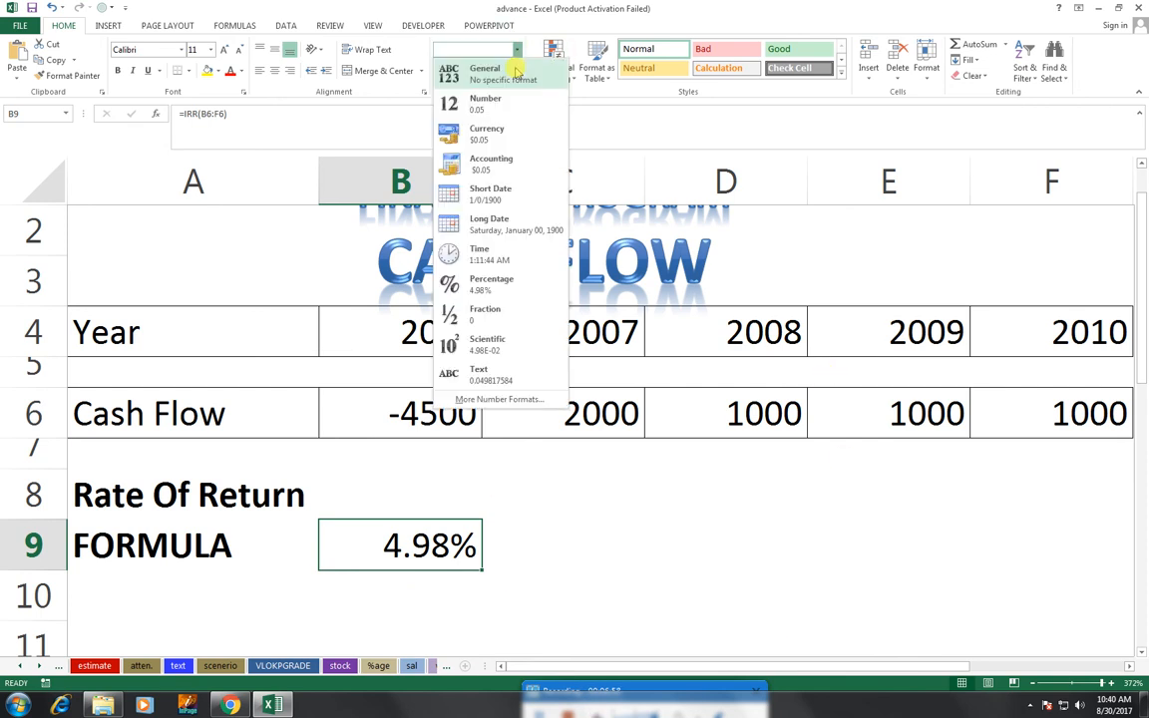
{"action": "left_click", "coordinate": [513, 70]}
{"action": "left_click", "coordinate": [518, 50]}
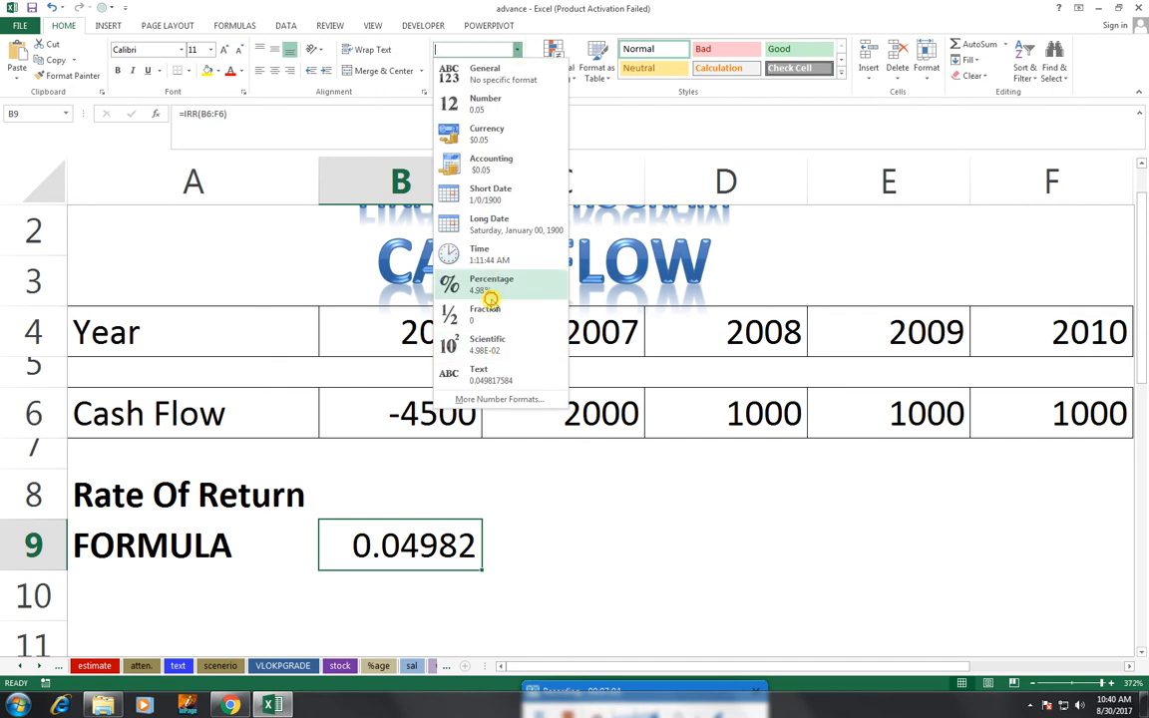
{"action": "left_click", "coordinate": [492, 282]}
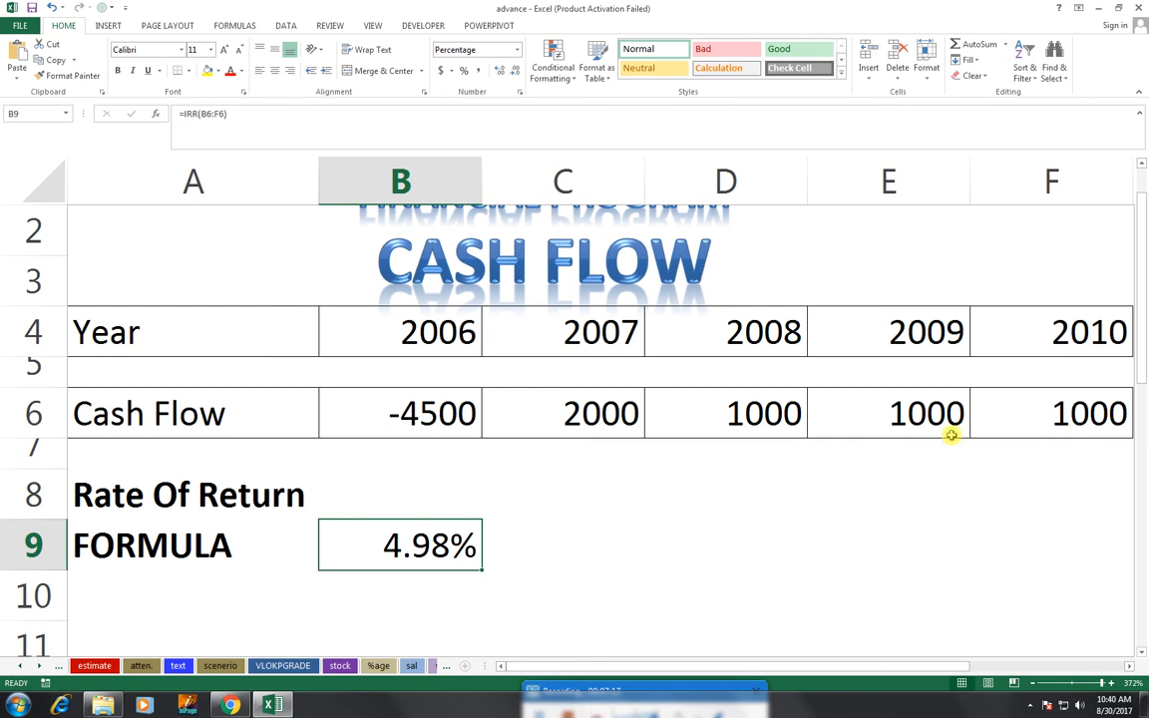
- Change the 2008 cash flow in cell D6 to 2000
{"action": "left_click", "coordinate": [761, 417]}
{"action": "type", "text": "200"}
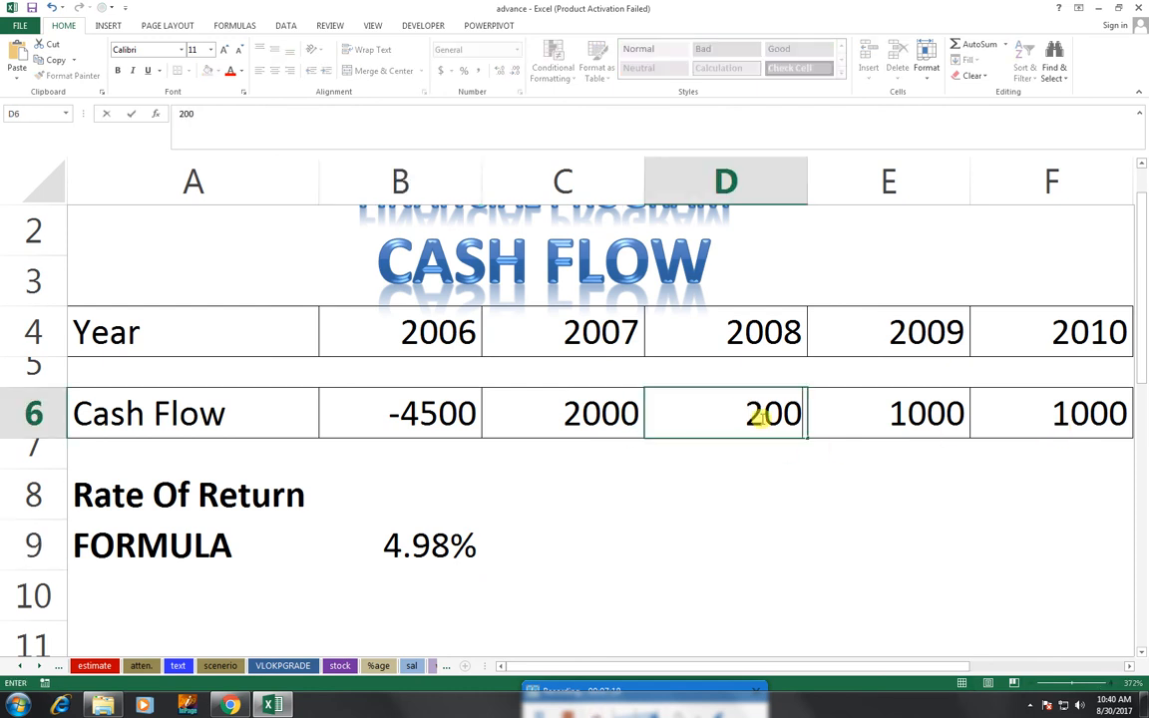
{"action": "type", "text": "0"}
{"action": "key", "text": "Return"}
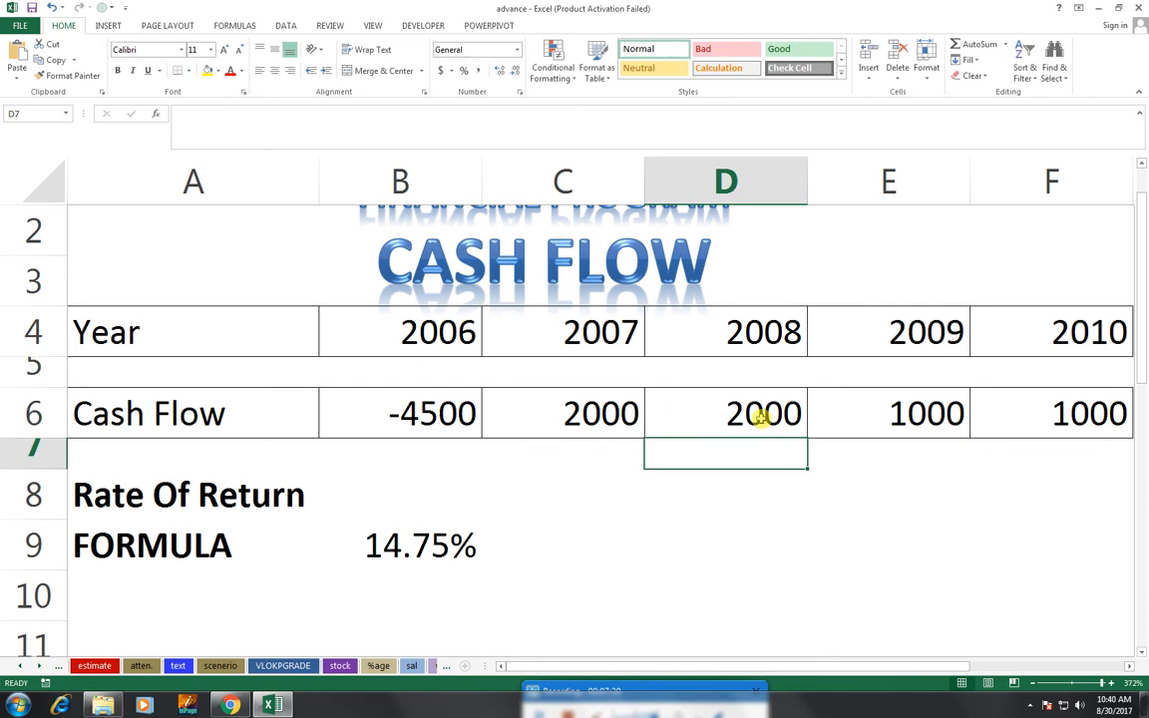
- Calculate the internal rate of return of the cash flows in cell D9 with the formula =IRR(B6:F6)
{"action": "key", "text": "Up"}
{"action": "key", "text": "Left"}
{"action": "key", "text": "Down"}
{"action": "key", "text": "Down"}
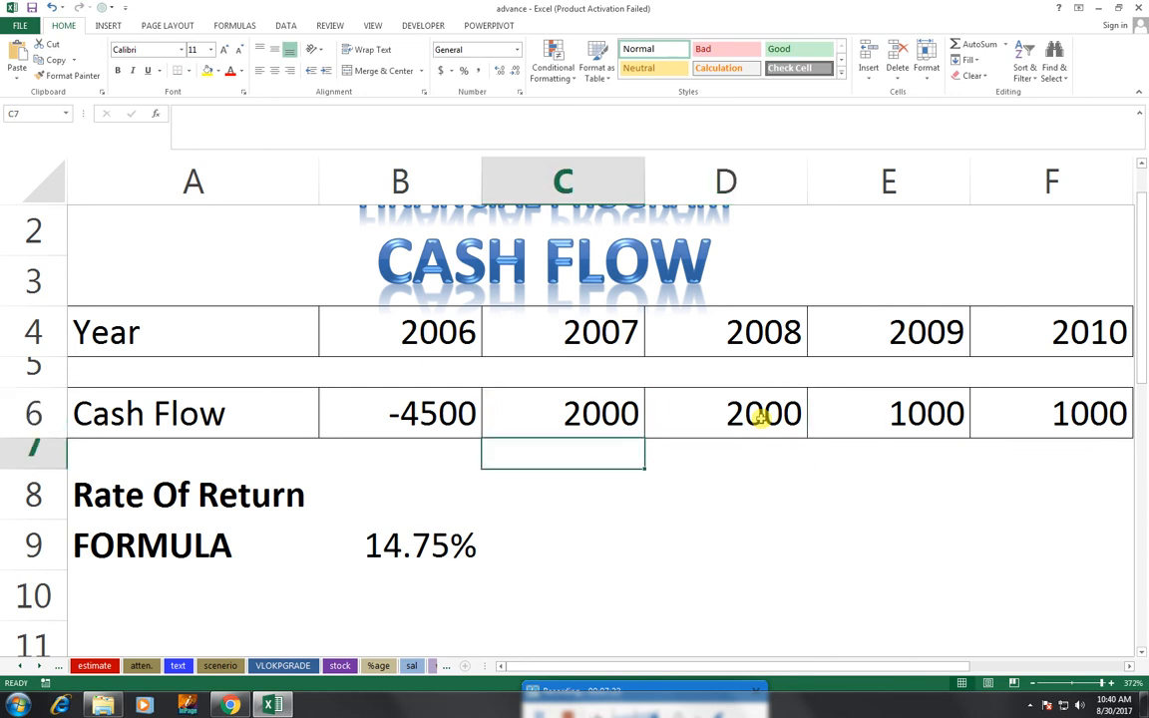
{"action": "key", "text": "Right"}
{"action": "key", "text": "Down"}
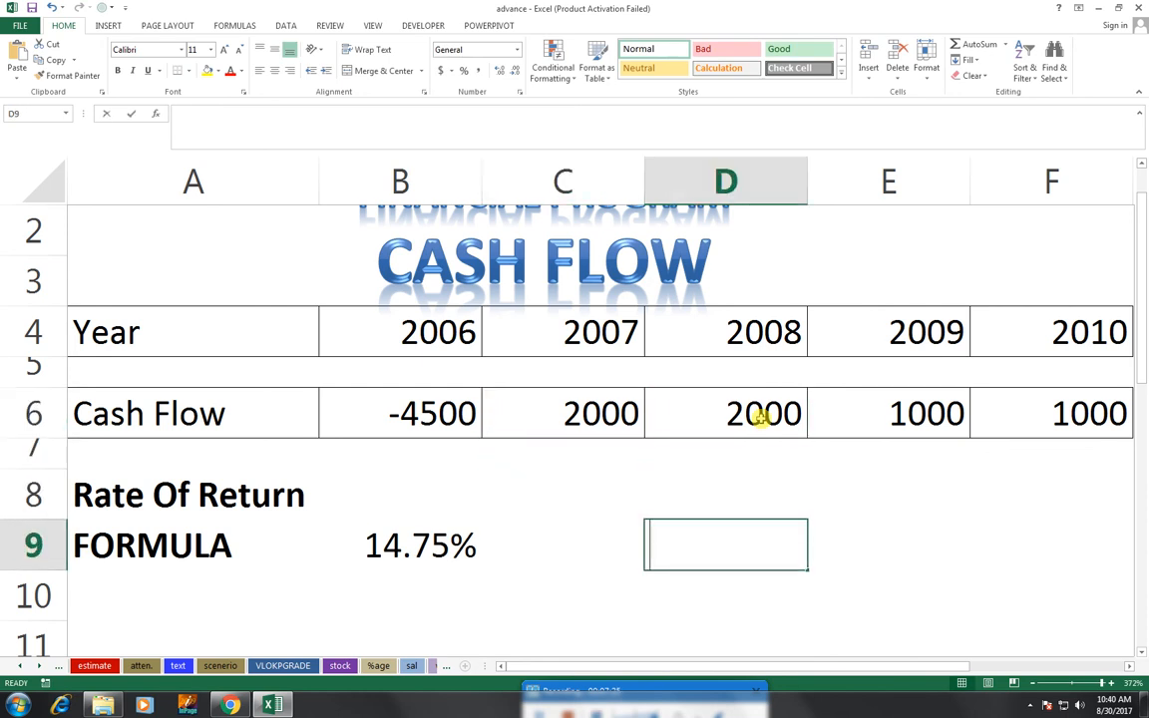
{"action": "type", "text": "=ui="}
{"action": "key", "text": "BackSpace"}
{"action": "key", "text": "BackSpace"}
{"action": "key", "text": "BackSpace"}
{"action": "type", "text": "ir"}
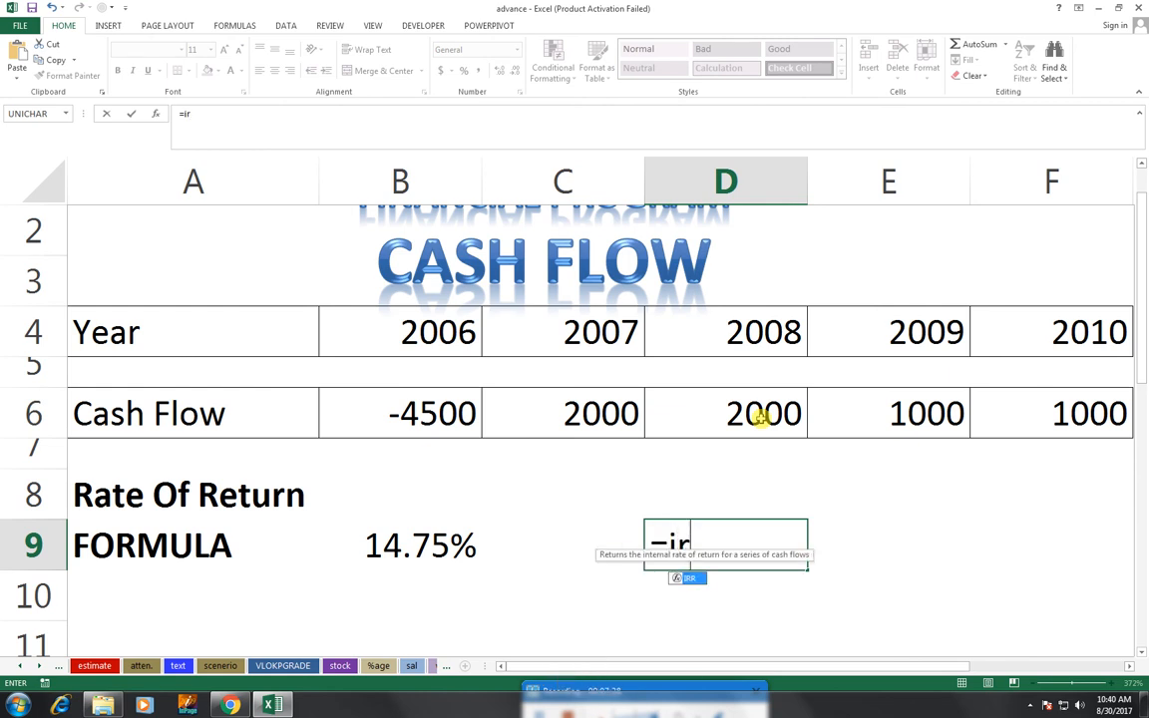
{"action": "key", "text": "Tab"}
{"action": "left_click_drag", "start_coordinate": [420, 399], "coordinate": [993, 411]}
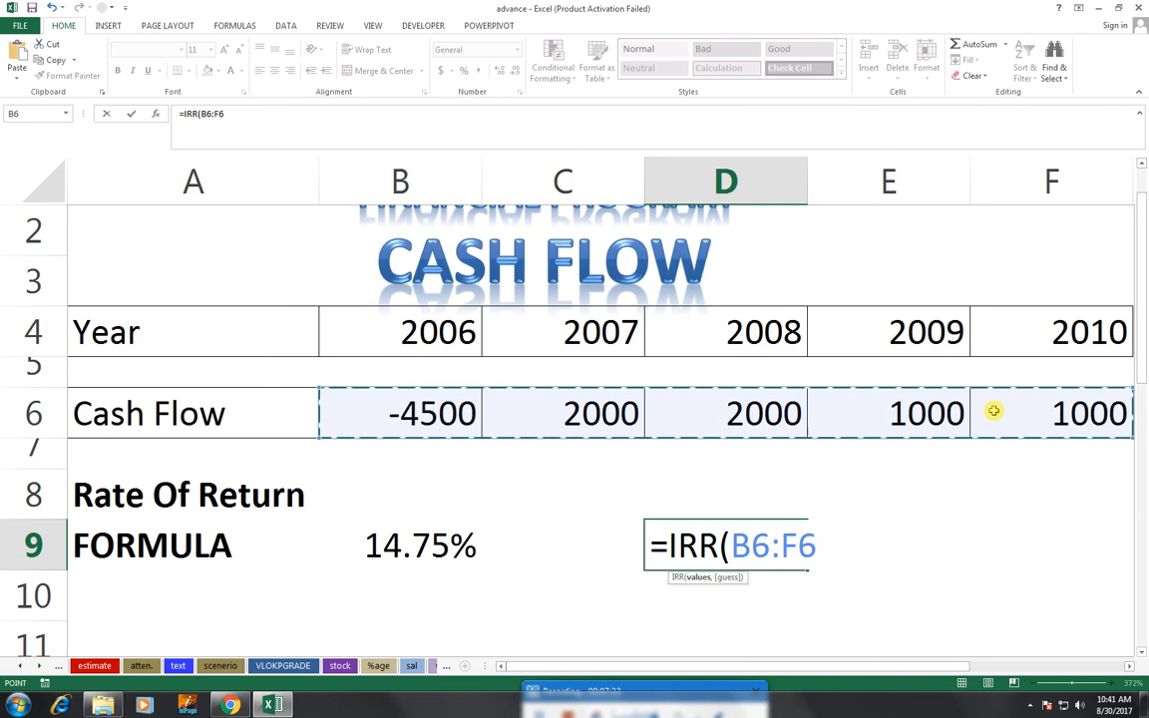
{"action": "type", "text": ")"}
{"action": "key", "text": "Return"}
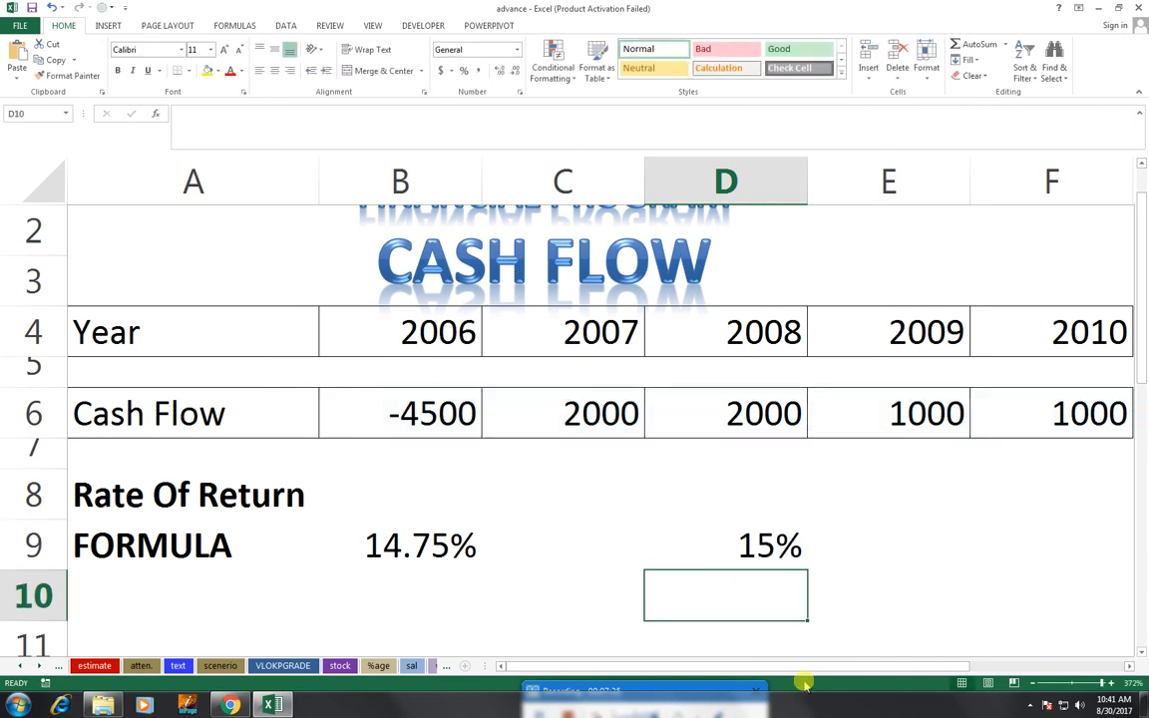
- Delete the rate of return formula from cell B9, keeping the one in D9
{"action": "left_click", "coordinate": [669, 542]}
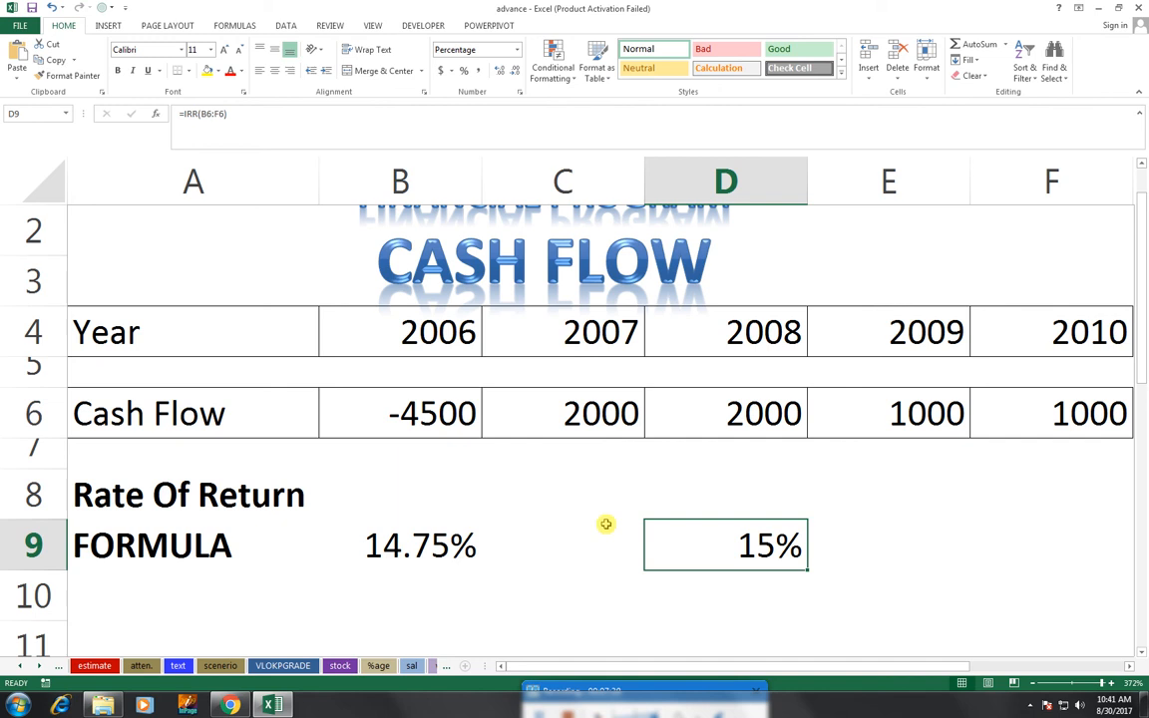
{"action": "left_click", "coordinate": [469, 549]}
{"action": "key", "text": "Delete"}
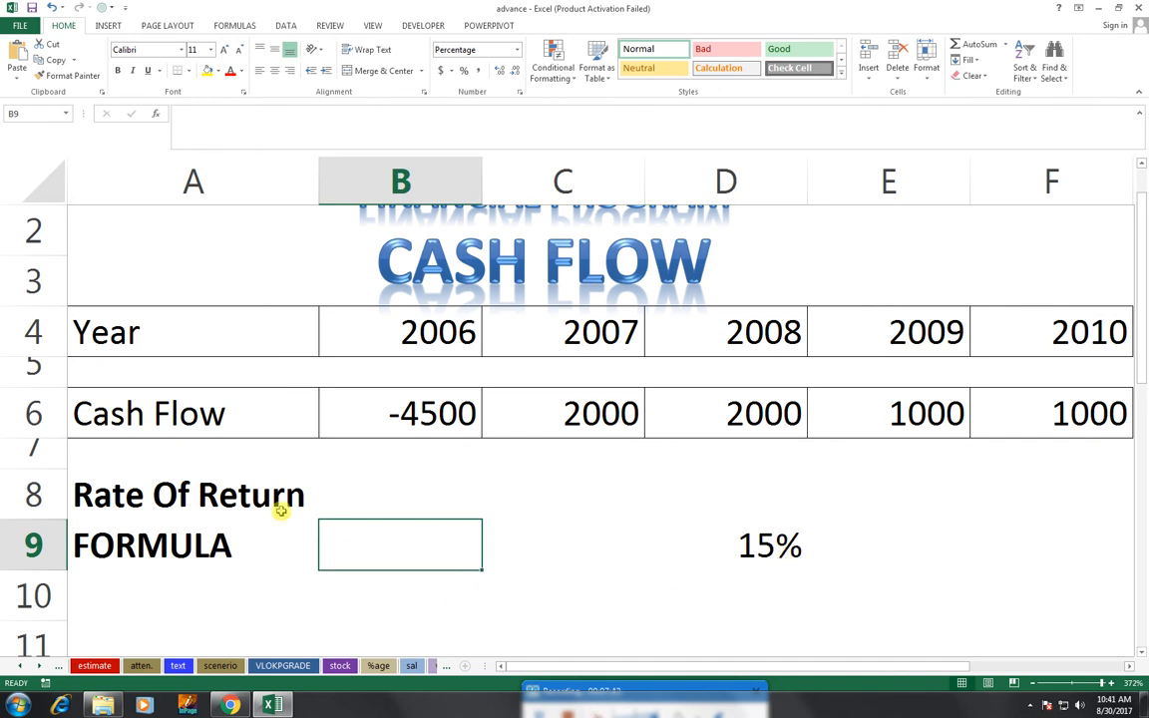
- Set the 2008 cash flow in cell D6 back to 1000 and select the rate of return in D9
{"action": "scroll", "coordinate": [450, 575], "scroll_direction": "up", "scroll_amount": 1}
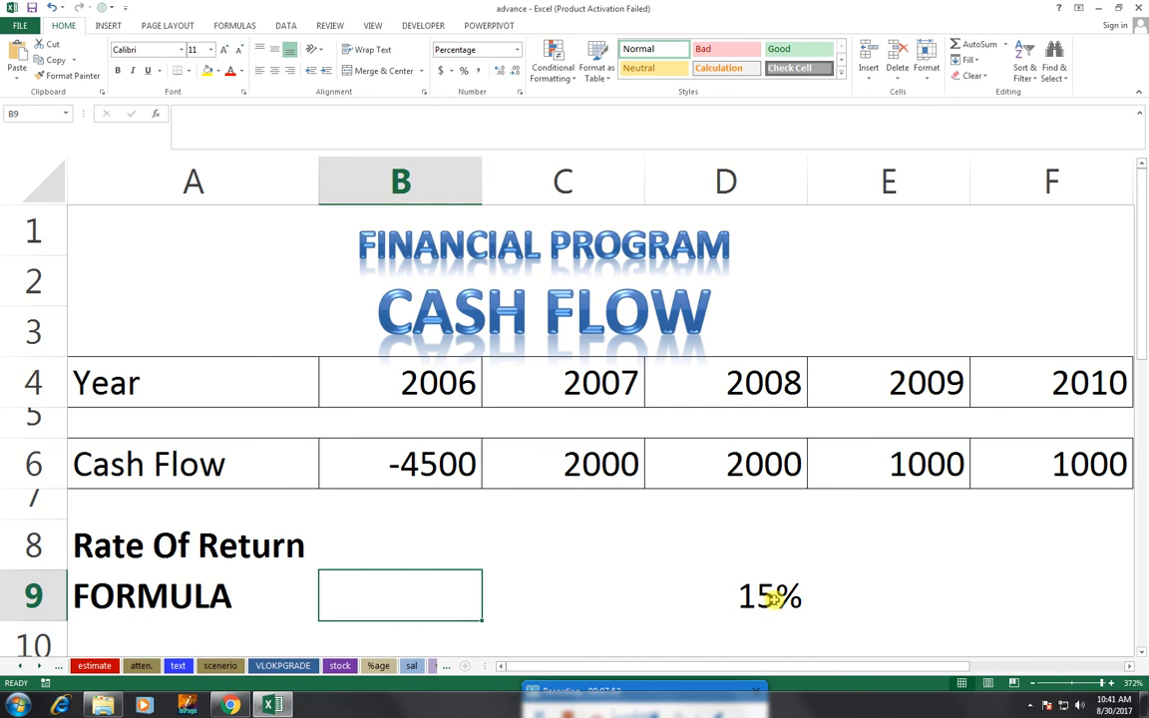
{"action": "left_click", "coordinate": [734, 464]}
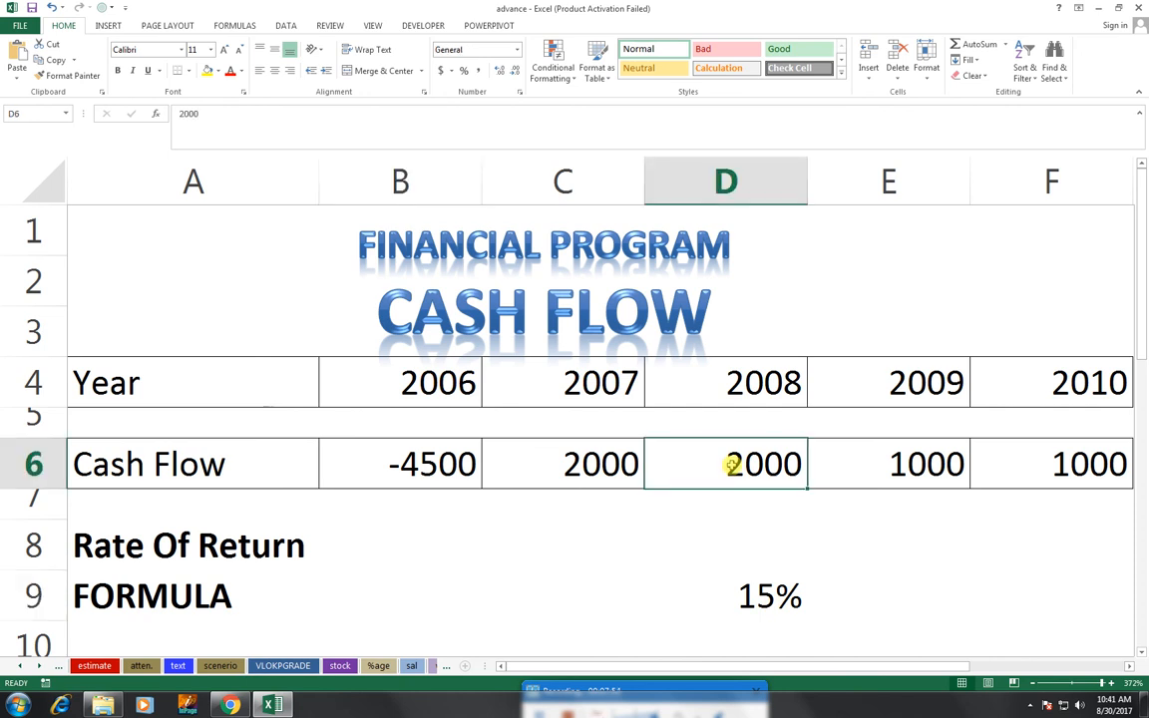
{"action": "type", "text": "1000"}
{"action": "key", "text": "Return"}
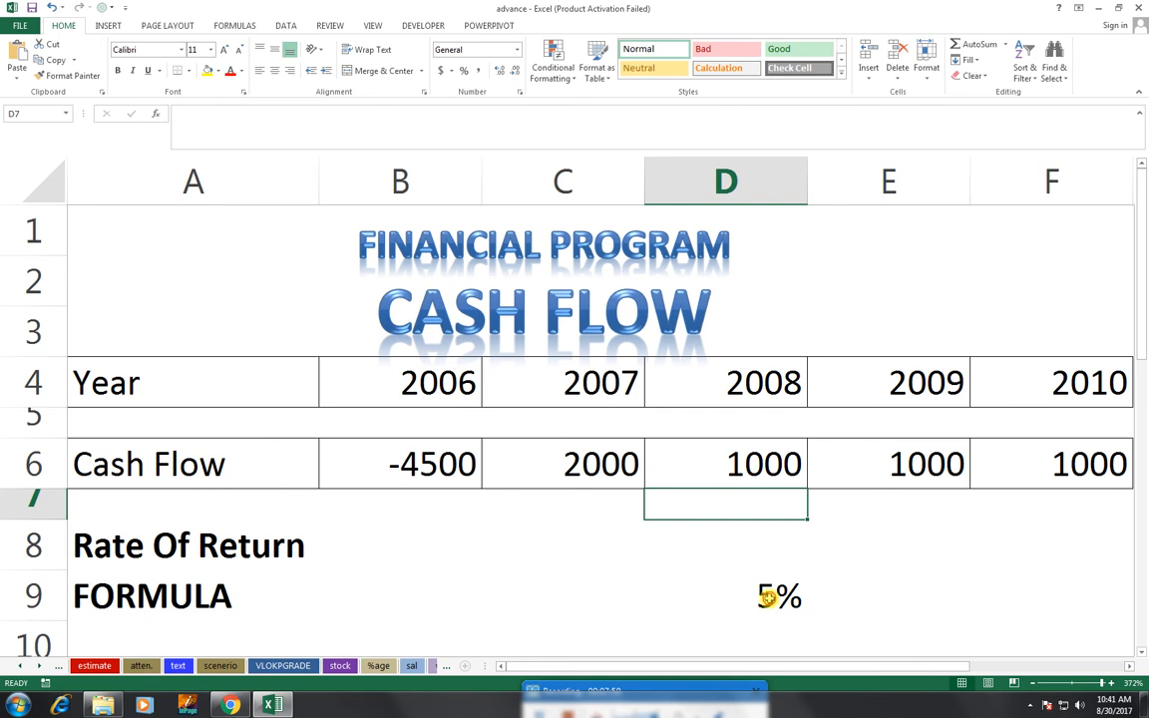
{"action": "left_click", "coordinate": [733, 593]}
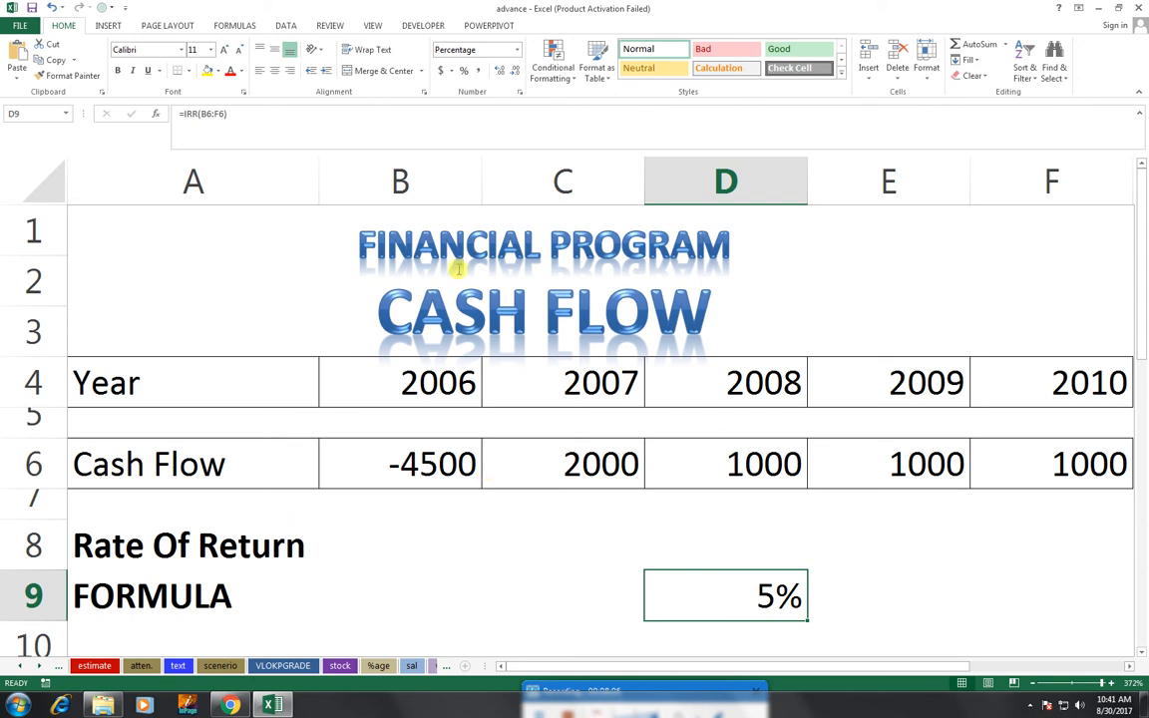
- Show the worksheet gridlines and hide them again
{"action": "left_click", "coordinate": [372, 25]}
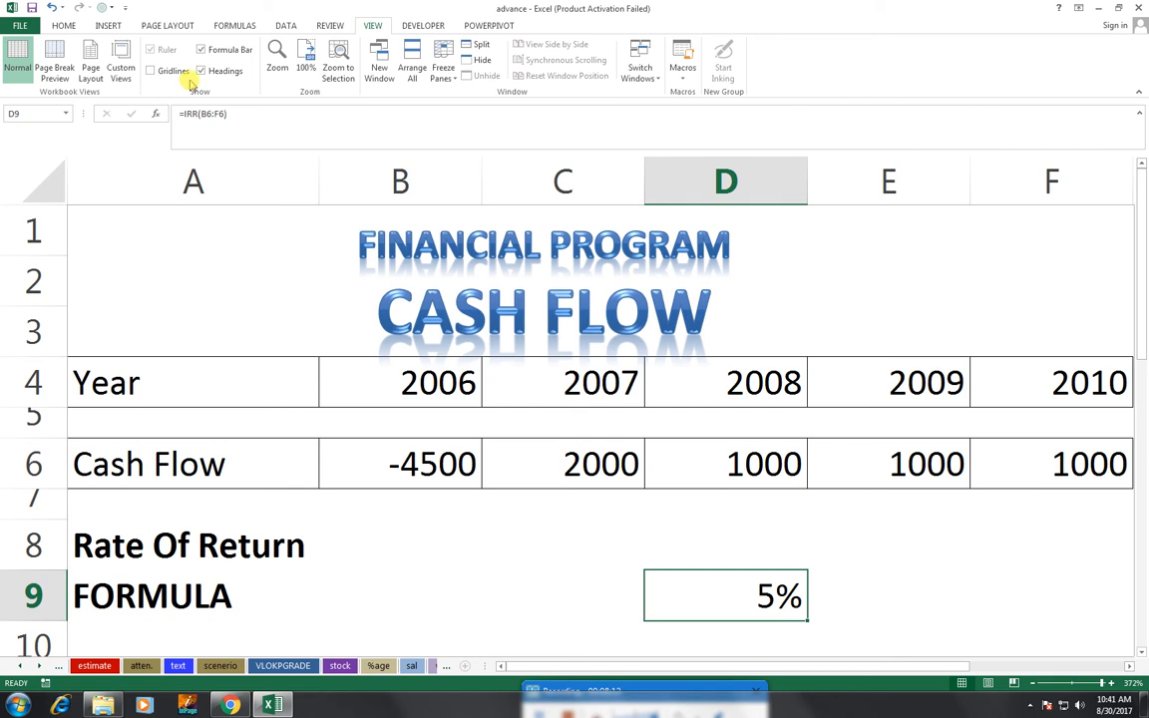
{"action": "left_click", "coordinate": [156, 74]}
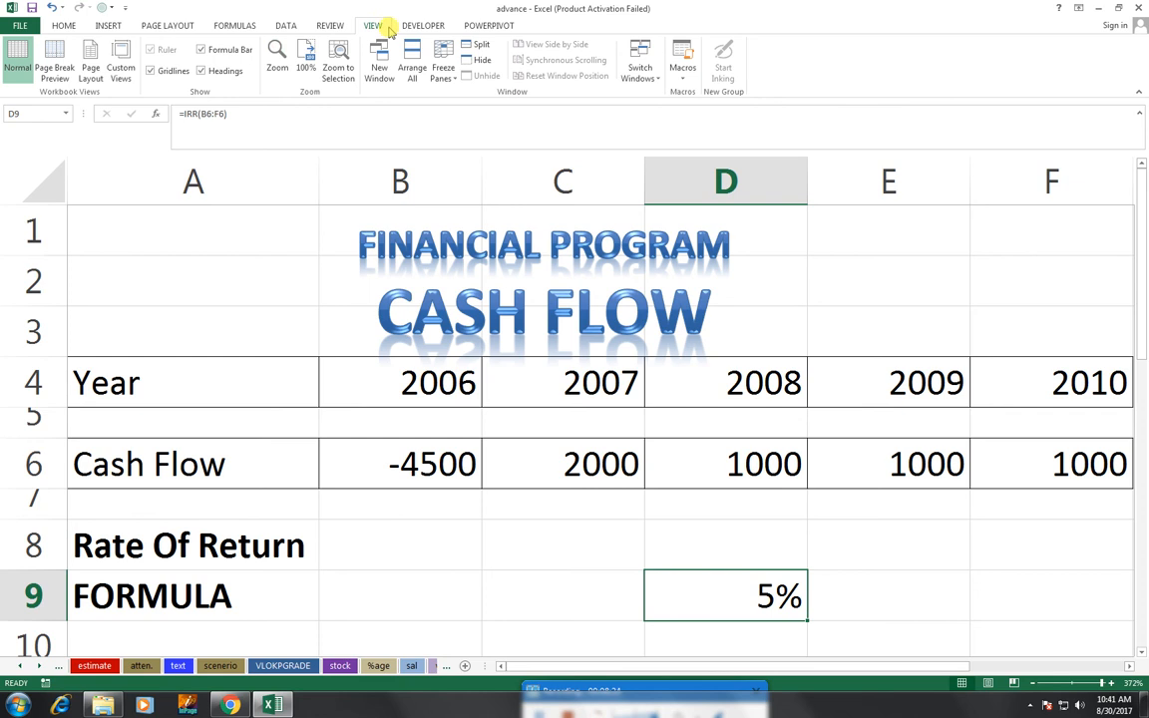
{"action": "left_click", "coordinate": [156, 72]}
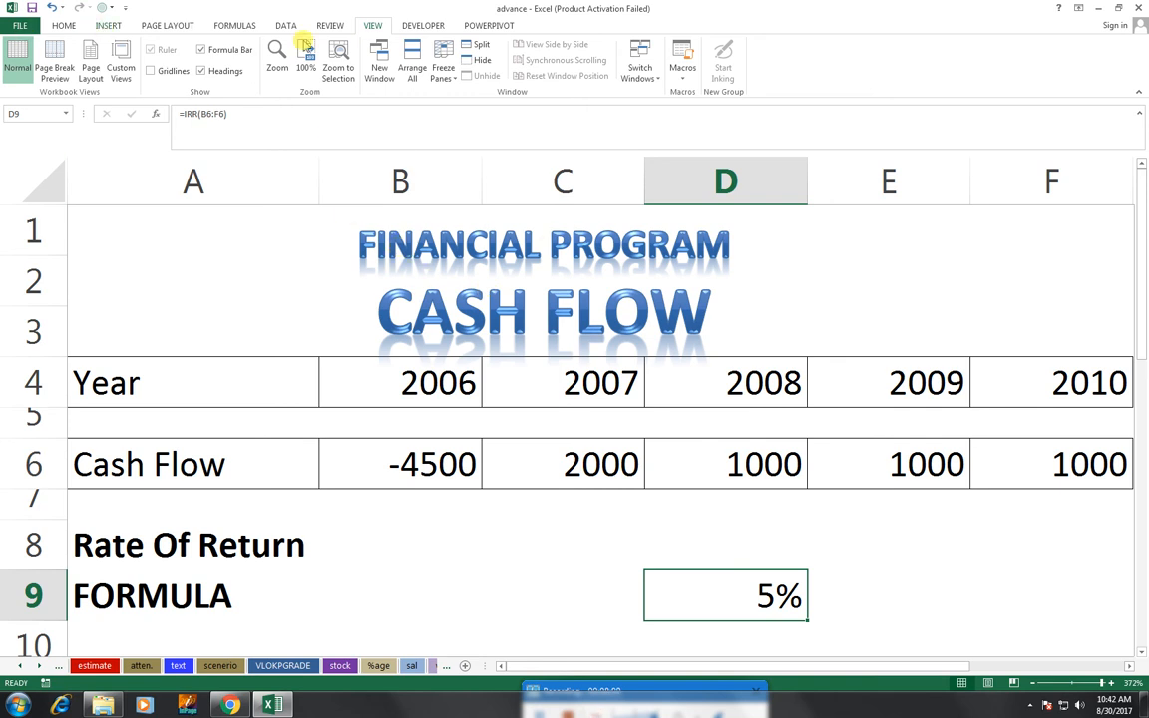
- Look through the cell border options, including the line colours, without applying any
{"action": "left_click", "coordinate": [106, 25]}
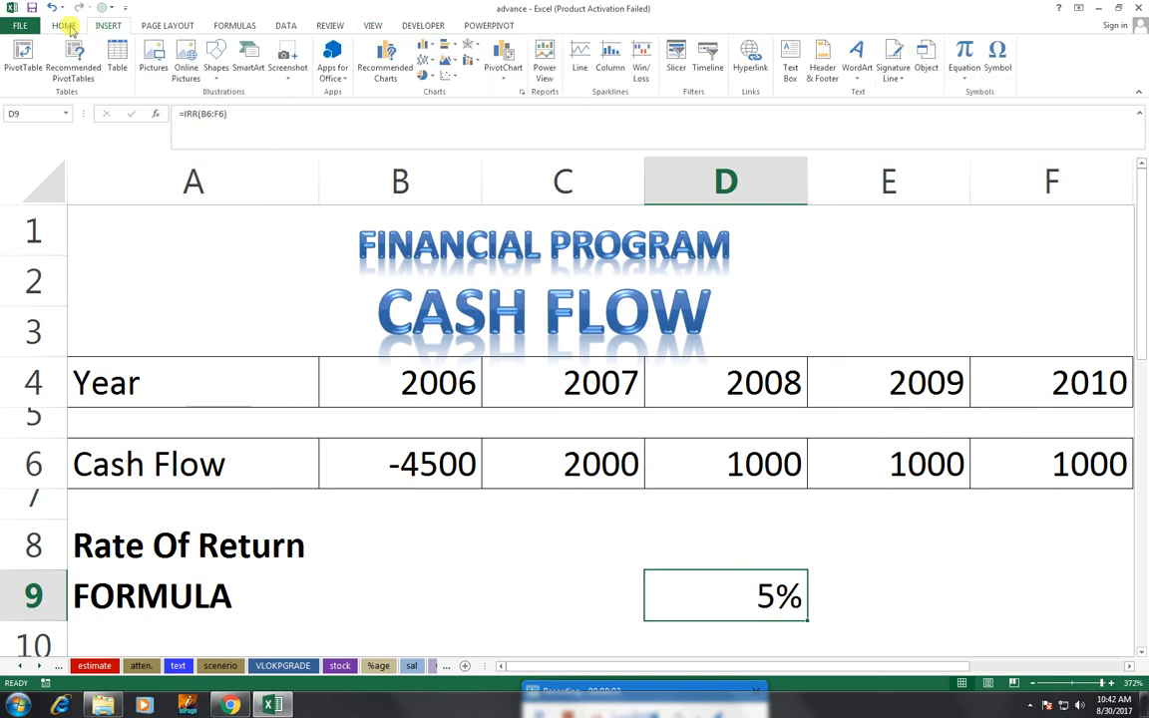
{"action": "left_click", "coordinate": [63, 25]}
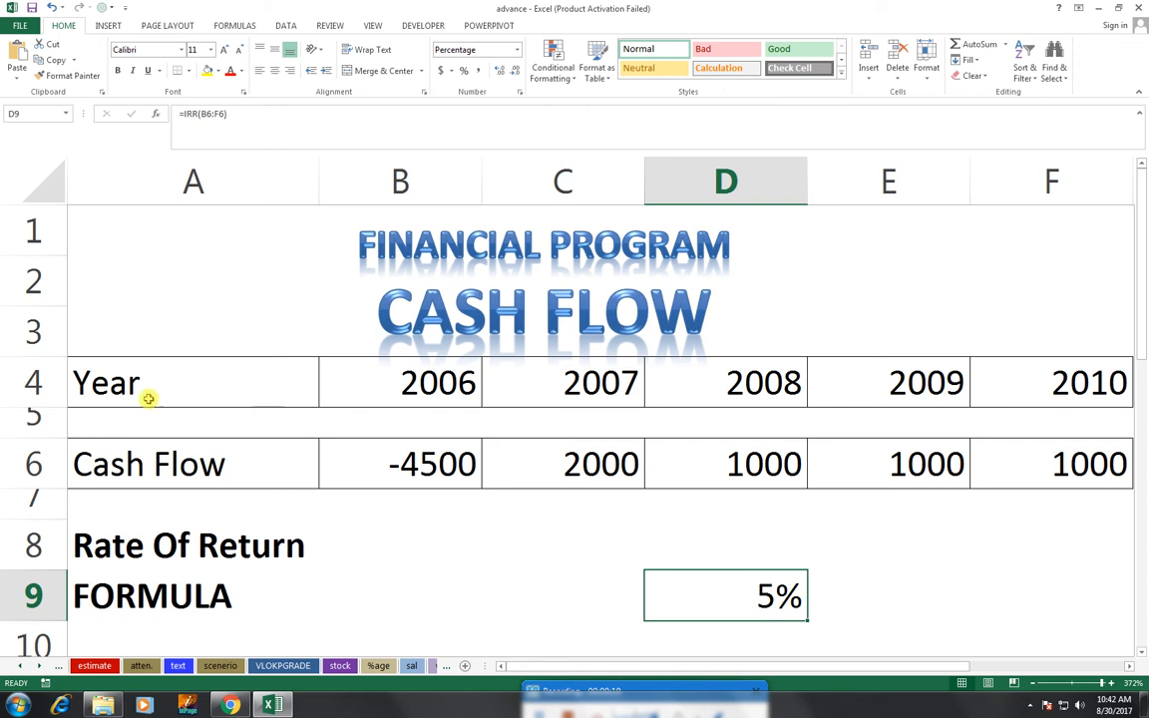
{"action": "left_click", "coordinate": [188, 72]}
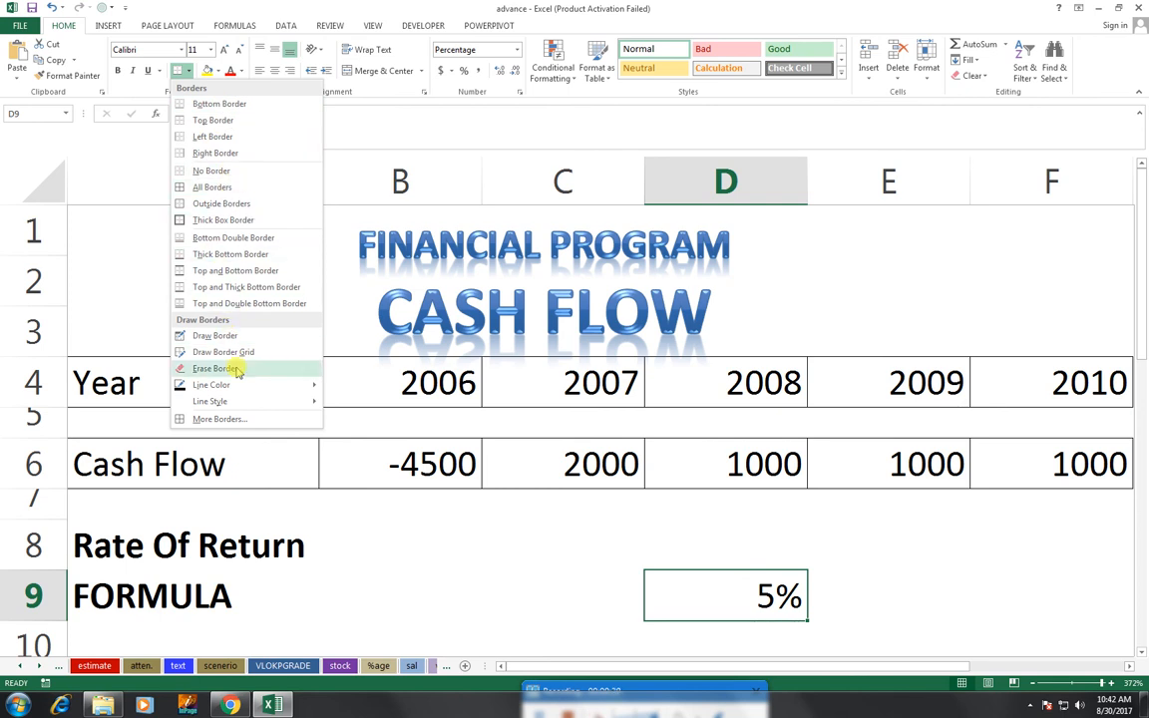
{"action": "mouse_move", "coordinate": [259, 392]}
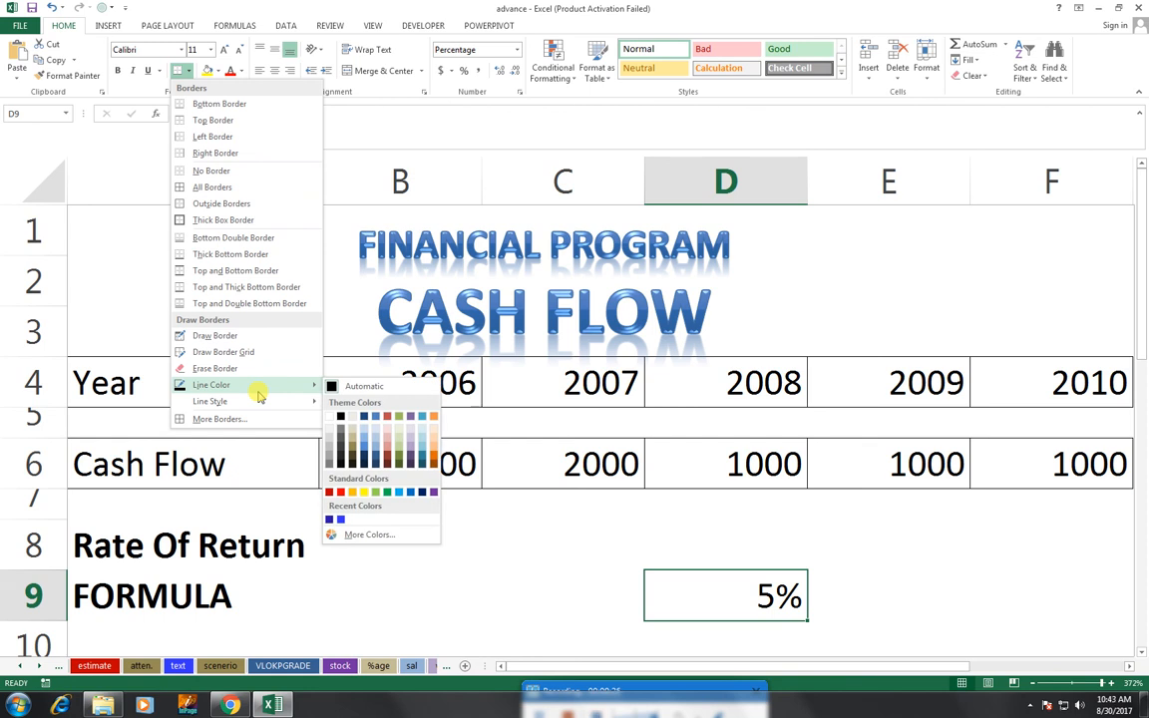
{"action": "left_click", "coordinate": [539, 324]}
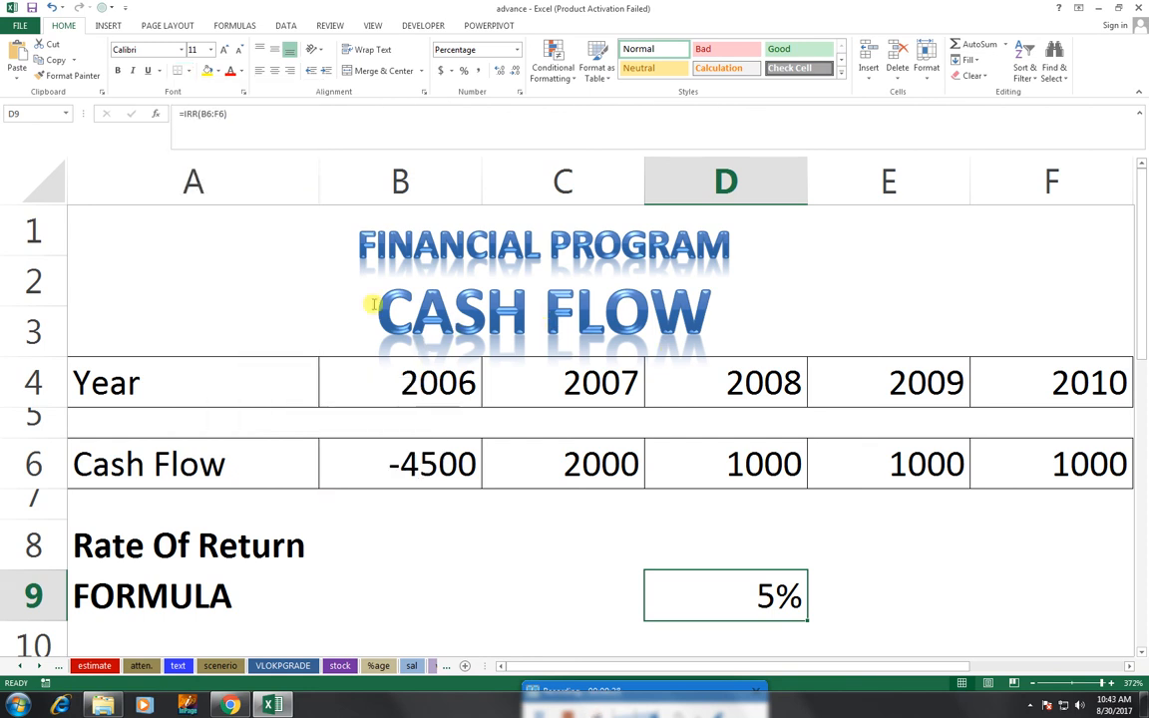
- Select the CASH FLOW title text and preview the glow and reflection text effects without applying any
{"action": "left_click_drag", "start_coordinate": [372, 304], "coordinate": [687, 310]}
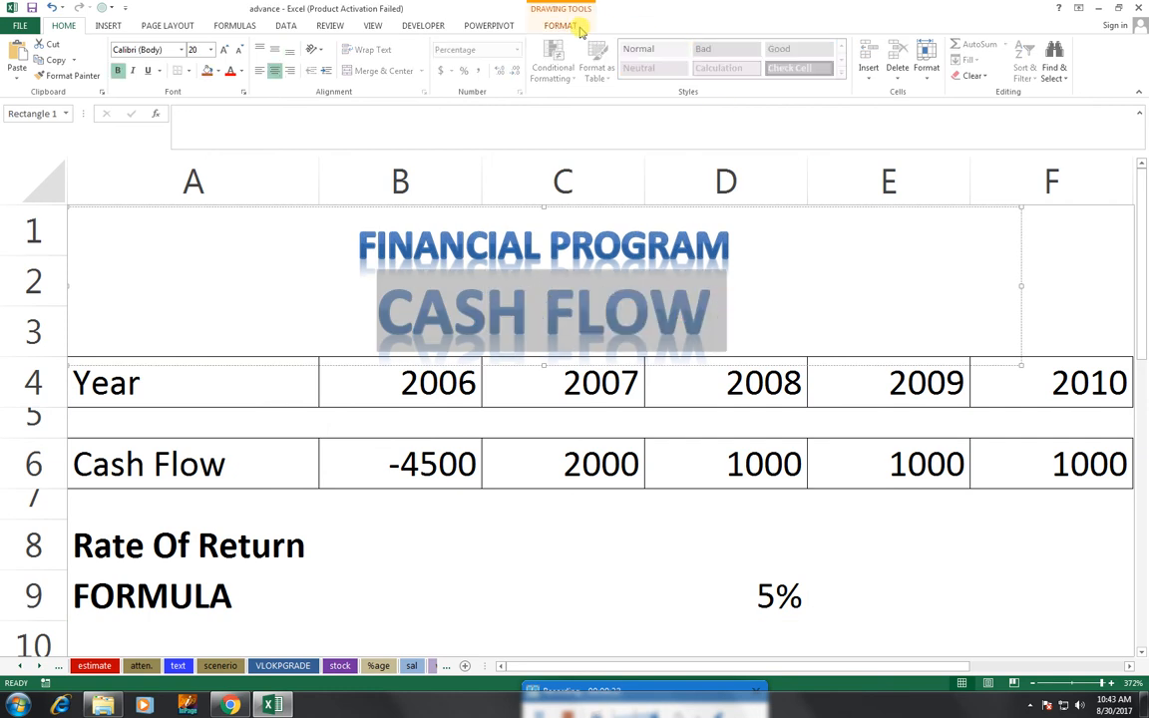
{"action": "left_click", "coordinate": [559, 24]}
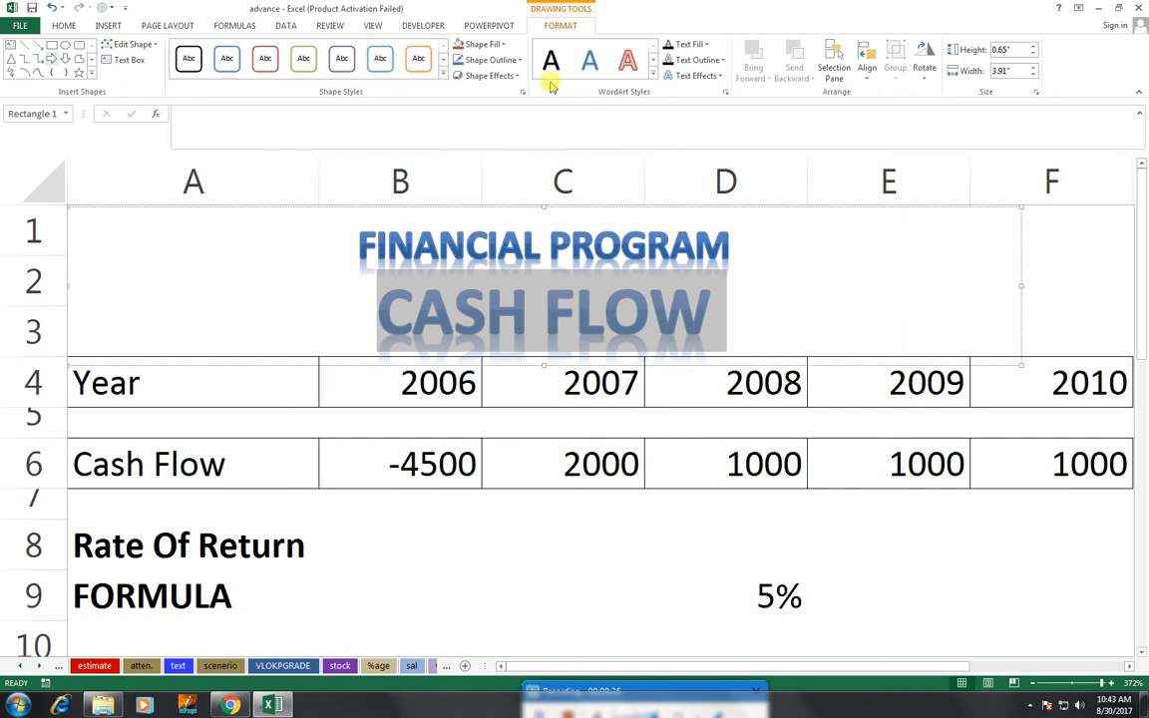
{"action": "left_click", "coordinate": [719, 76]}
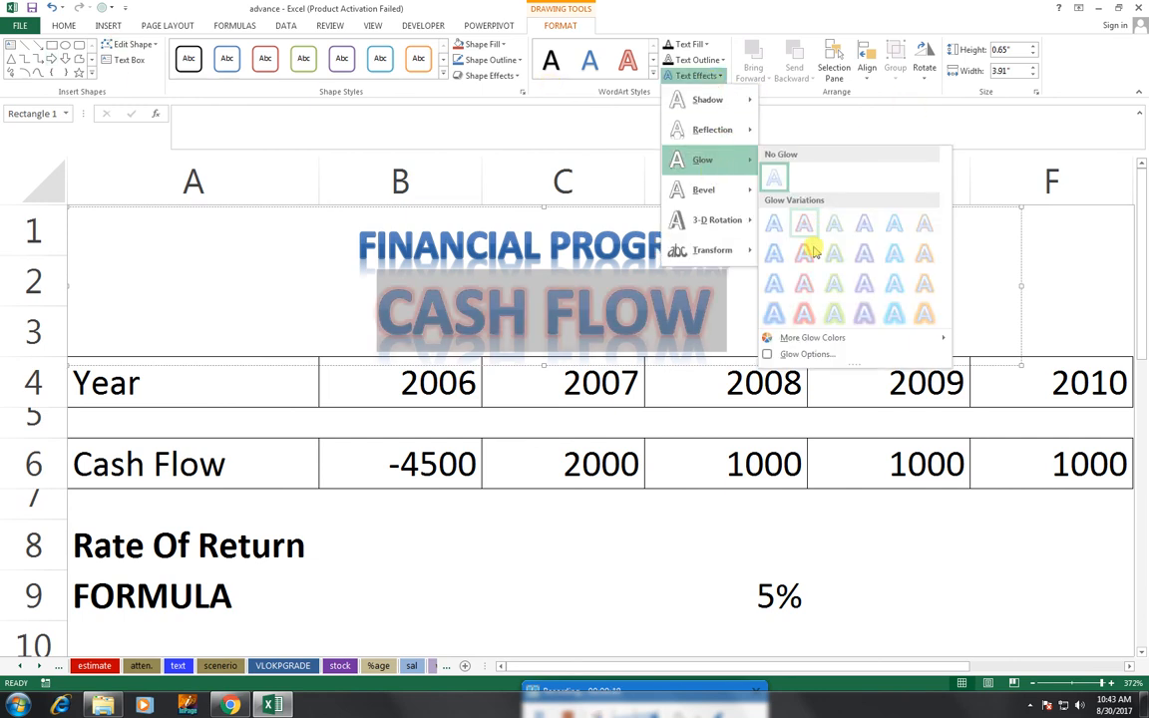
{"action": "mouse_move", "coordinate": [744, 129]}
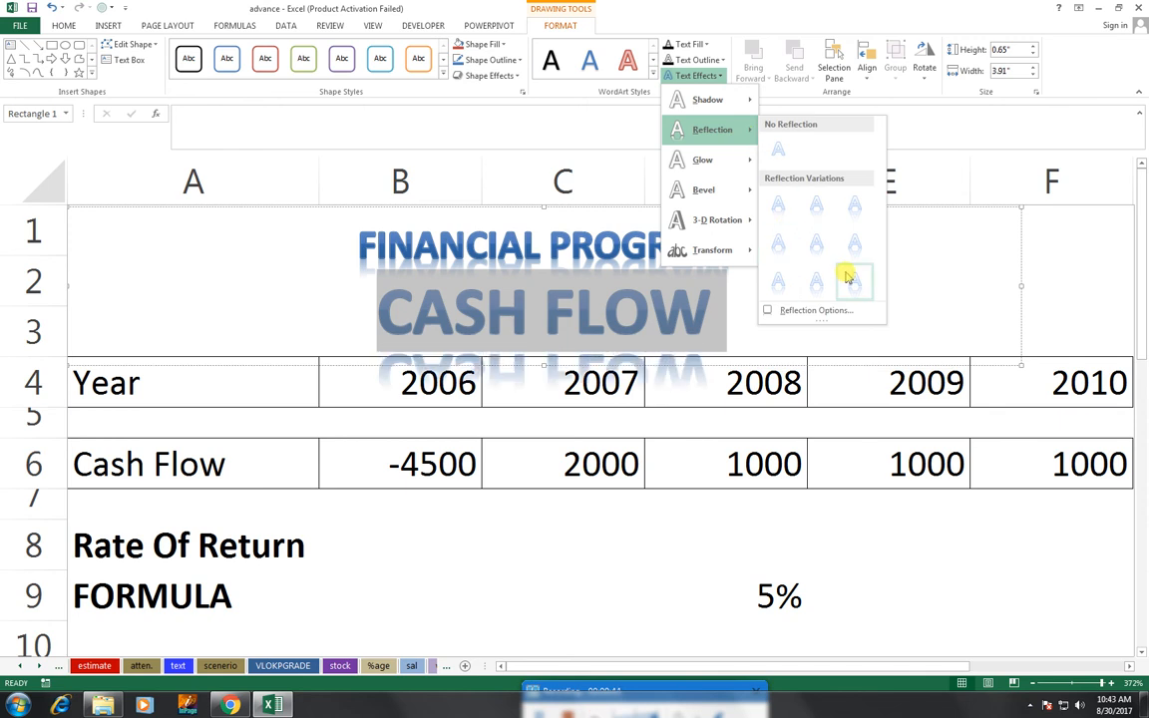
{"action": "left_click", "coordinate": [1063, 271]}
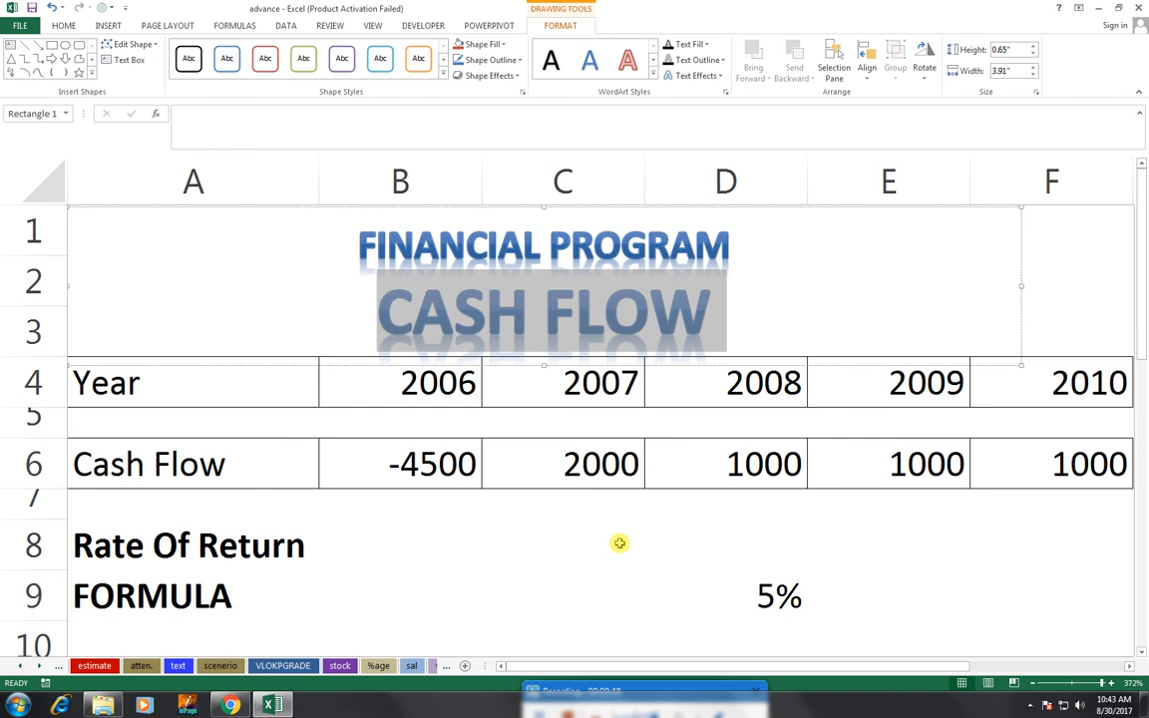